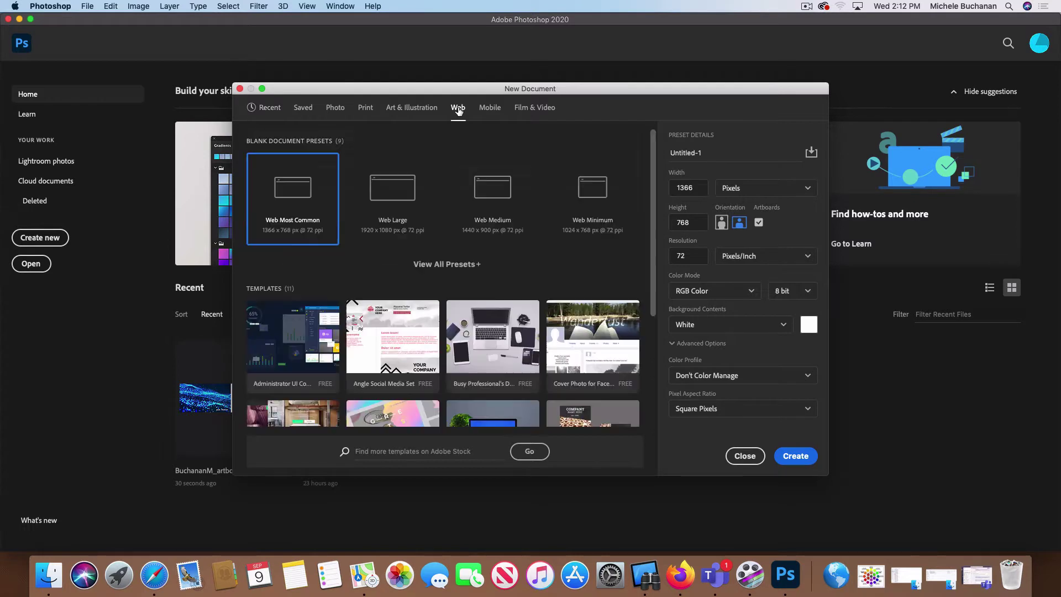
Create a web document from the Web Most Common preset, 1366 x 768 px at 72 ppi with artboards enabled.
drag(458, 88, 436, 80)
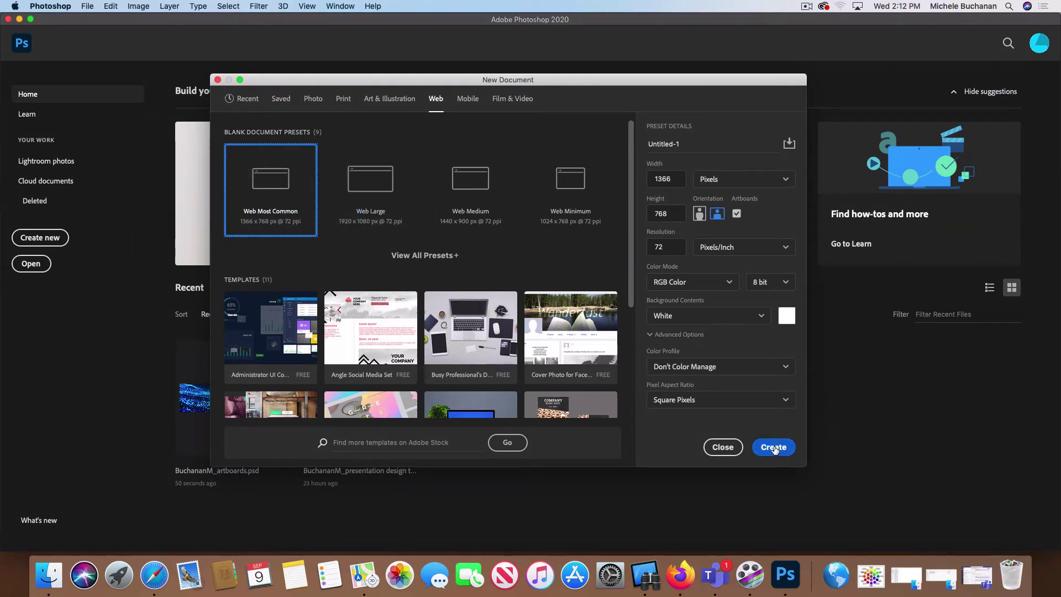
click(773, 448)
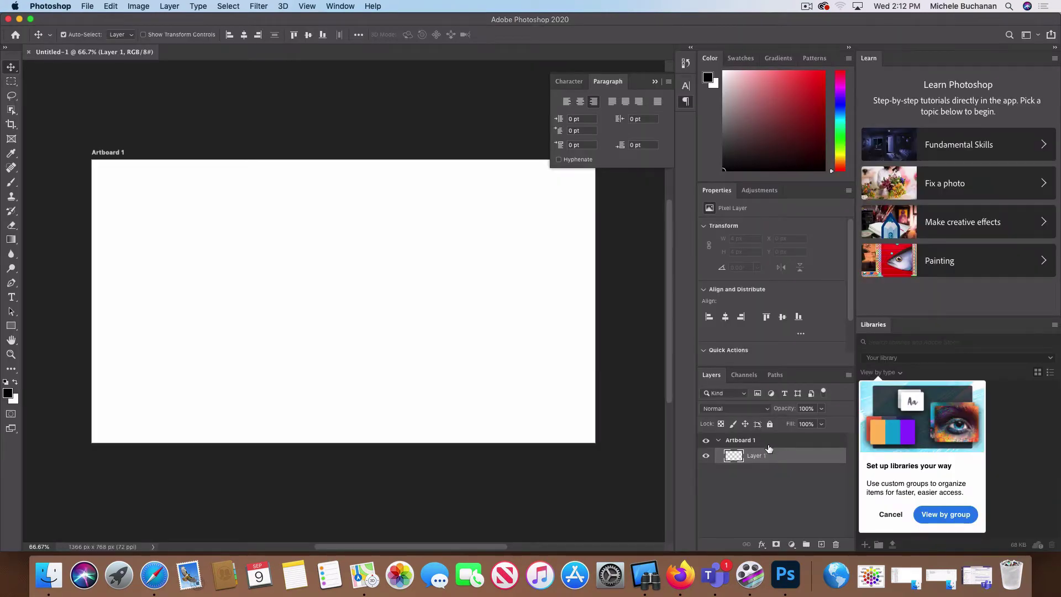
Reset the Essentials workspace and collapse the Learn and Libraries panels to icons.
key(super)
click(337, 7)
mouse_move(351, 28)
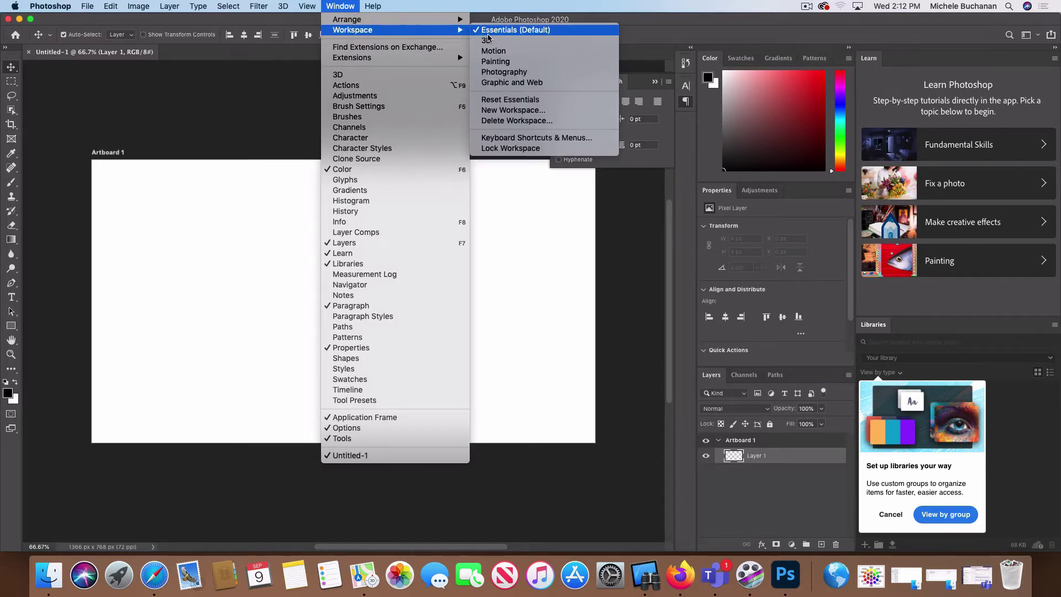
click(522, 101)
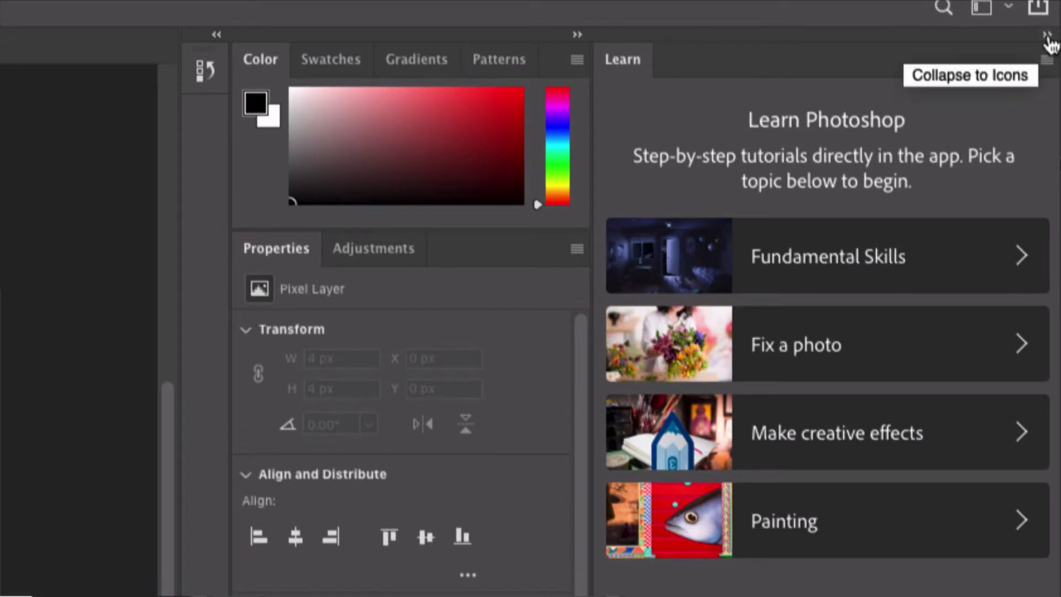
click(1048, 37)
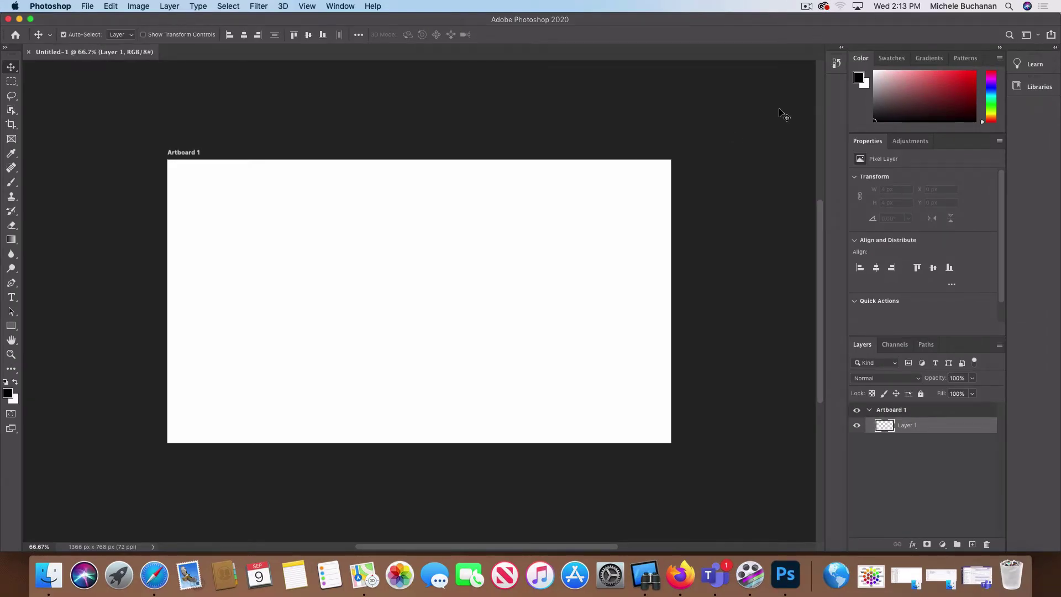
Place RED.jpg as an embedded image from the 01.1) Artboards folder inside GRADE 11 INTERACTIVE GRAPHIC DESIGN on the Desktop.
click(87, 7)
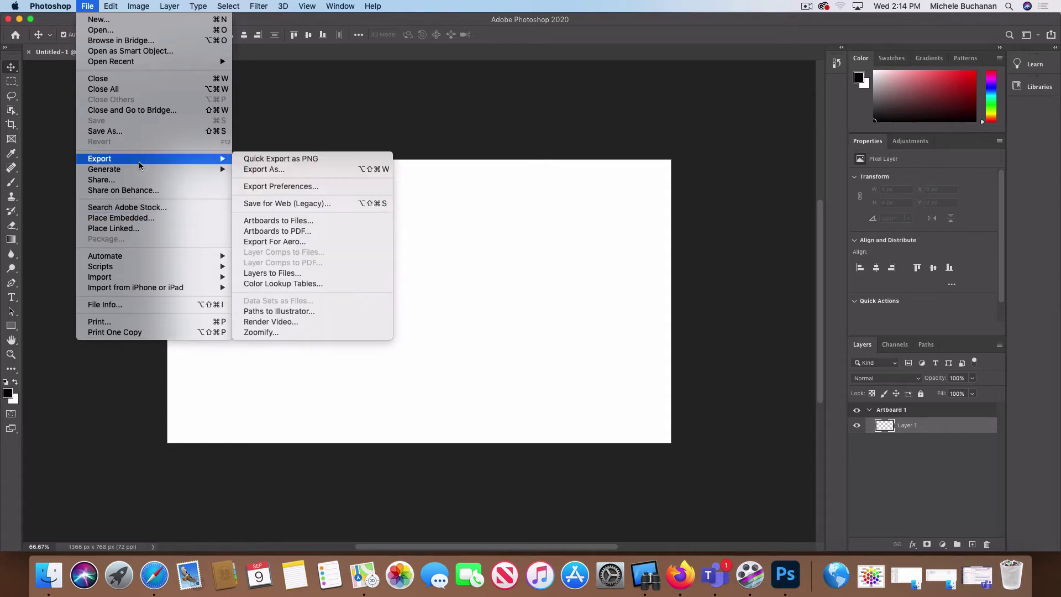
click(143, 219)
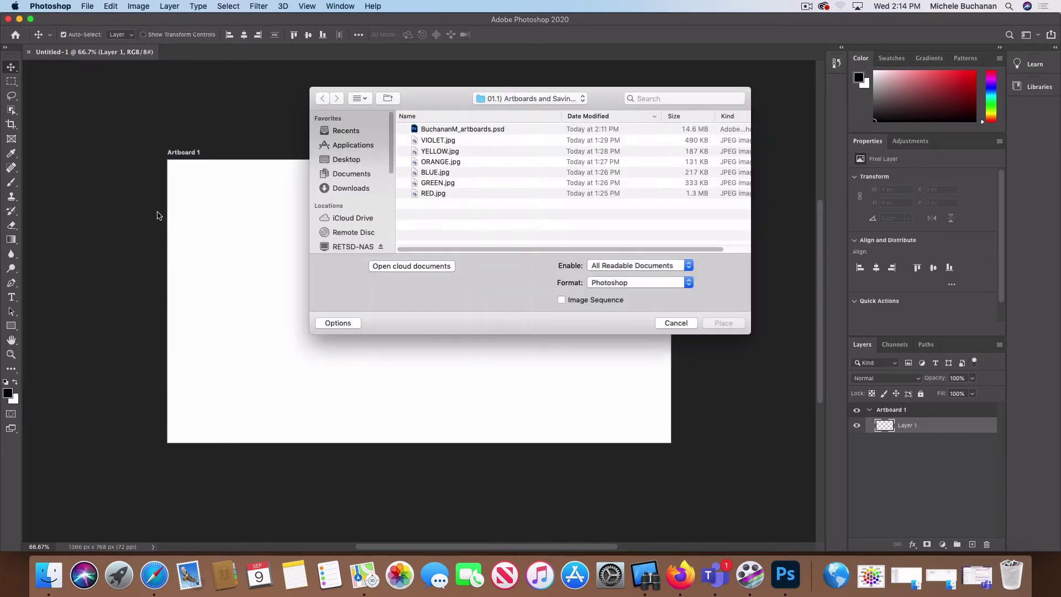
click(345, 160)
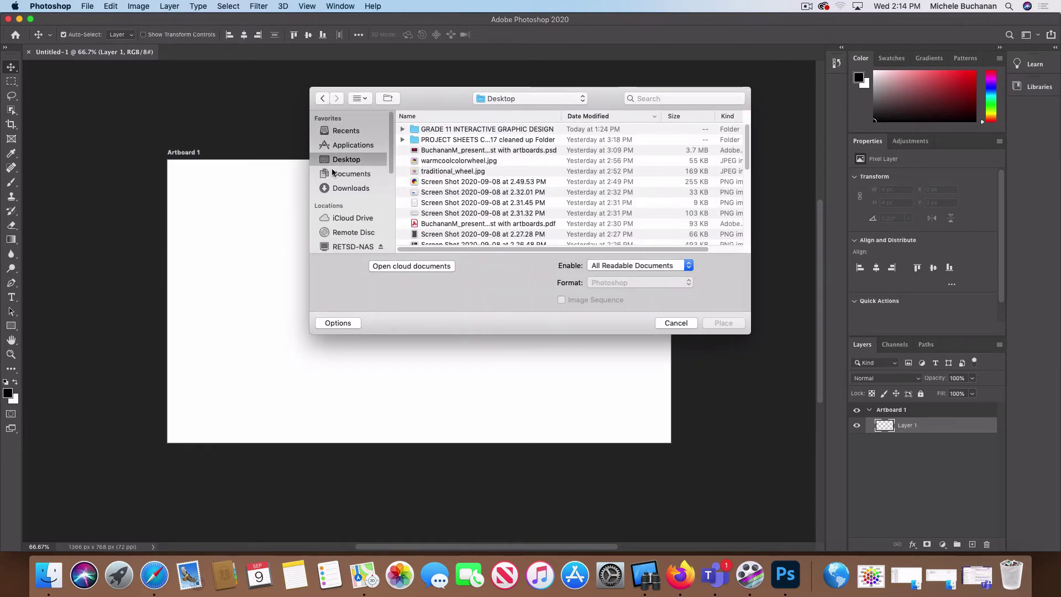
drag(456, 100, 376, 156)
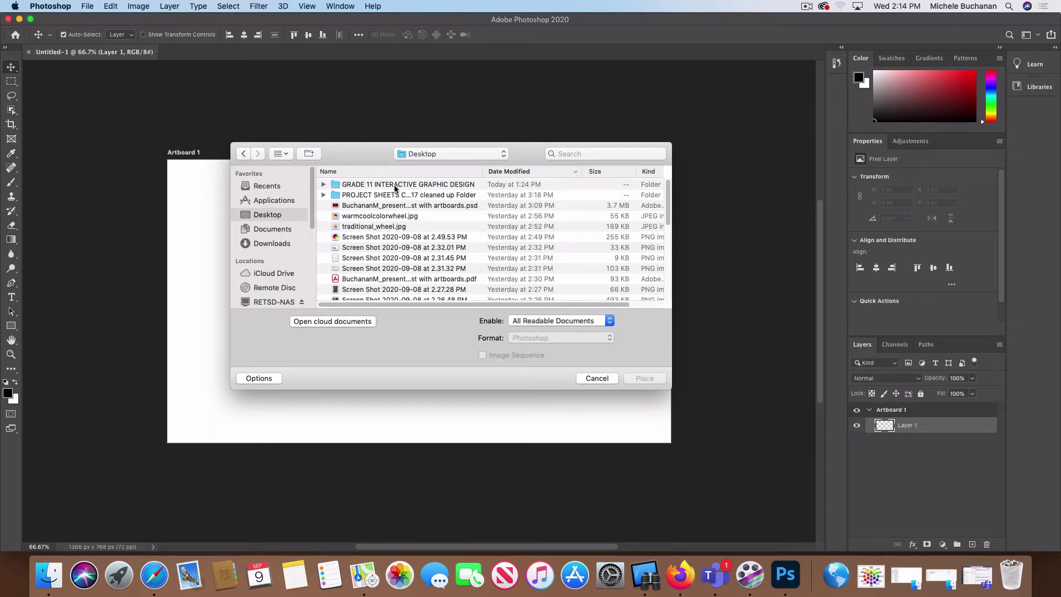
click(338, 187)
double_click(338, 186)
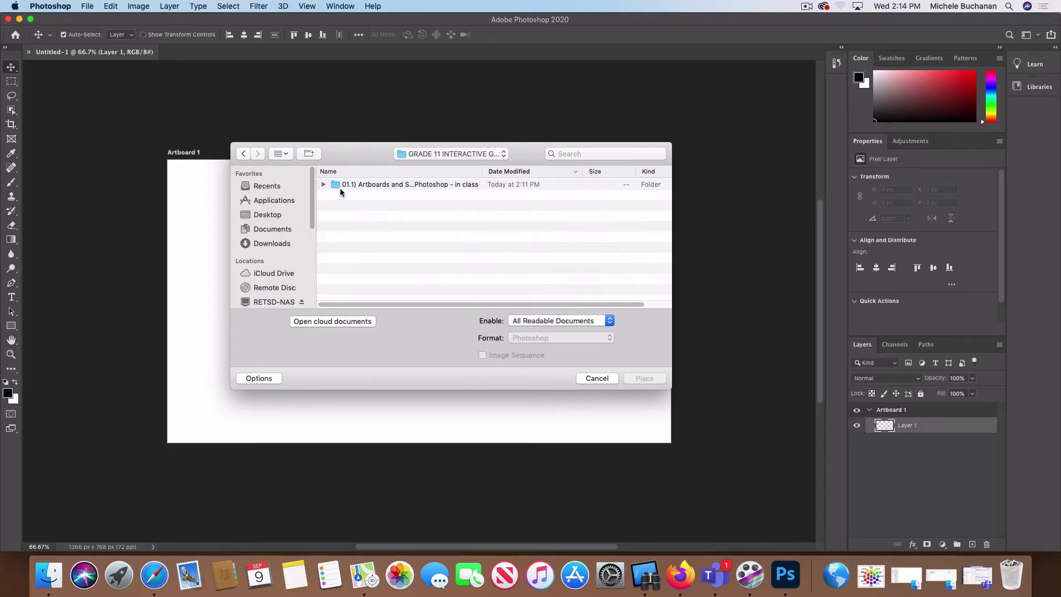
click(334, 186)
double_click(334, 187)
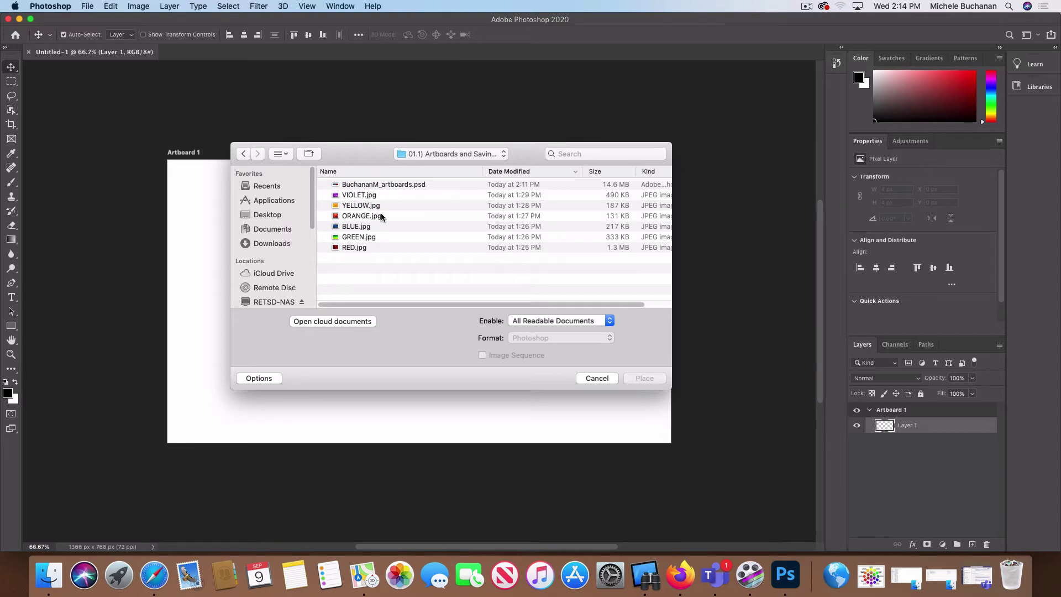
click(354, 248)
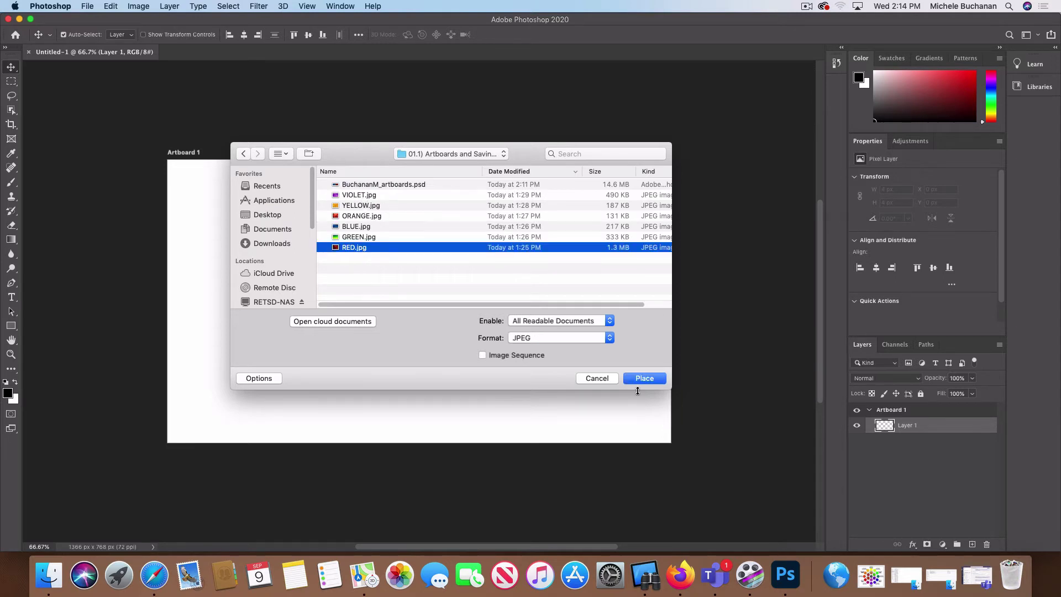
key(Return)
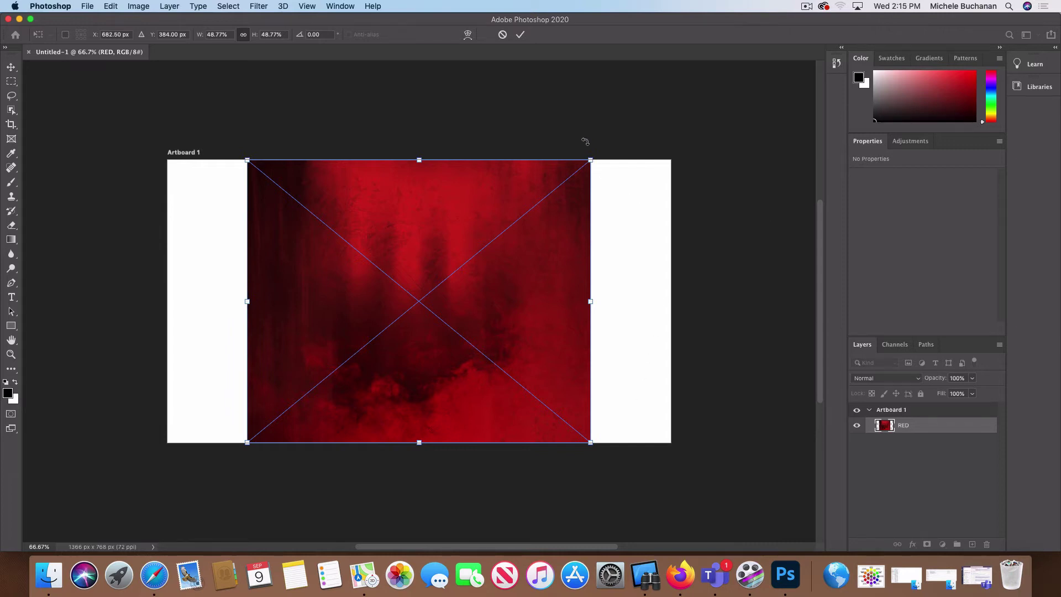
Scale the placed red image proportionally to about 73% so it covers the whole artboard, and commit the placement.
drag(590, 160, 677, 88)
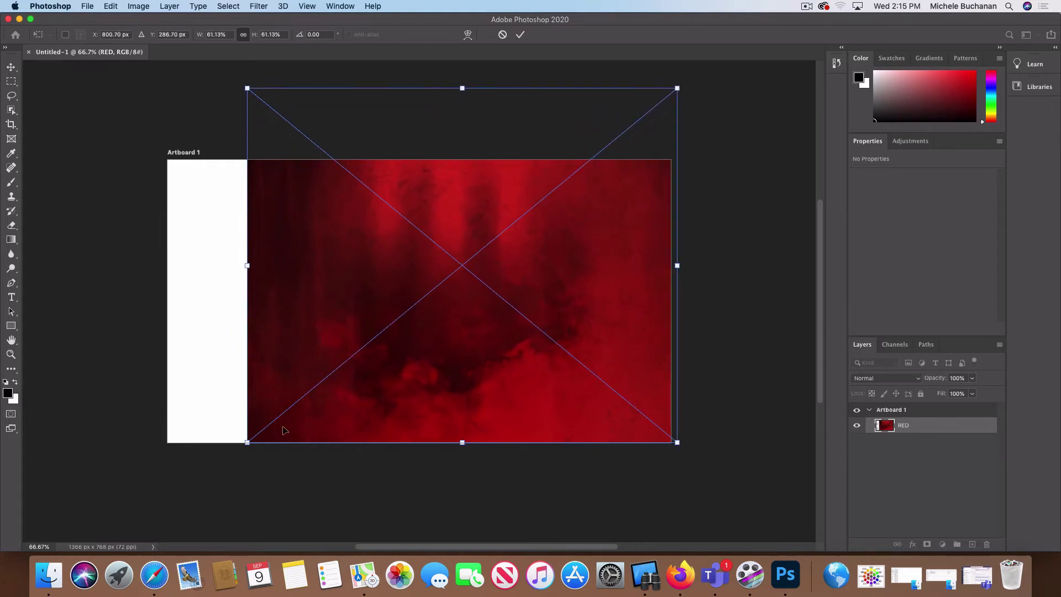
drag(247, 443, 141, 485)
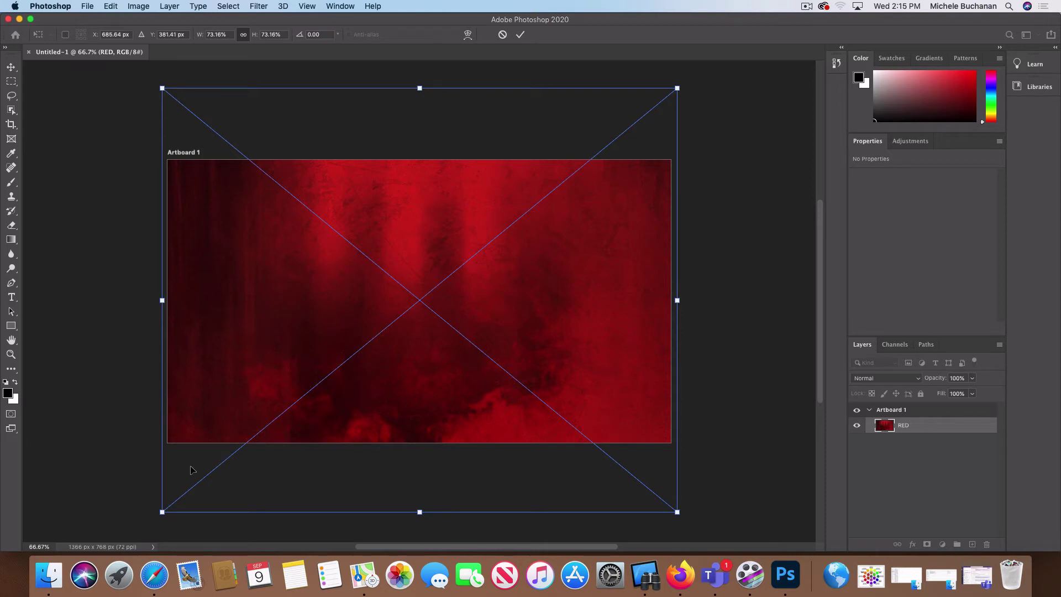
key(Return)
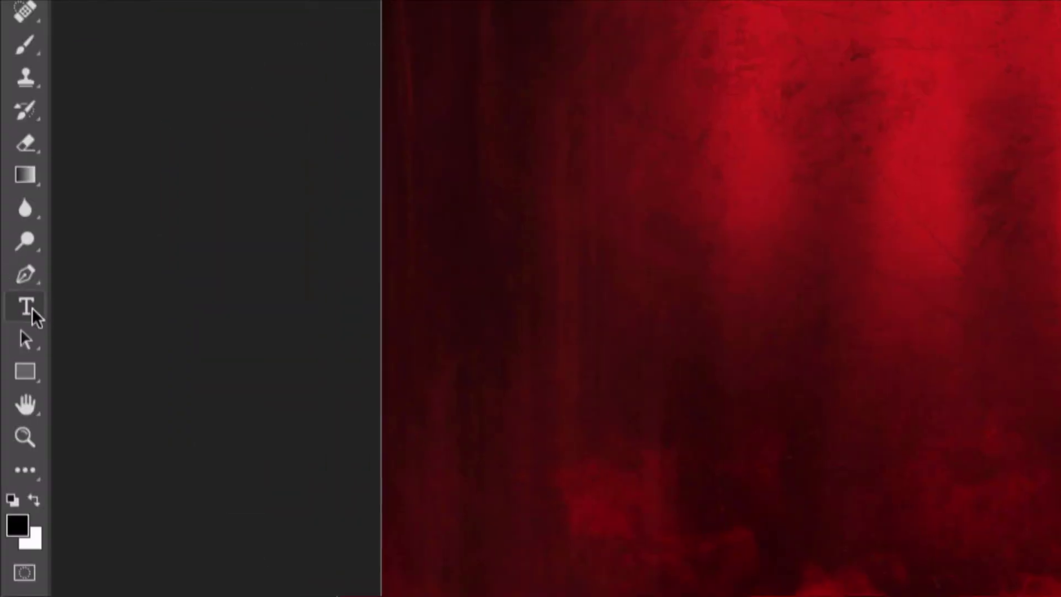
Add the paragraph text "RED - PRIMARY" in the artboard's lower-right area and move it down near the bottom edge.
click(30, 306)
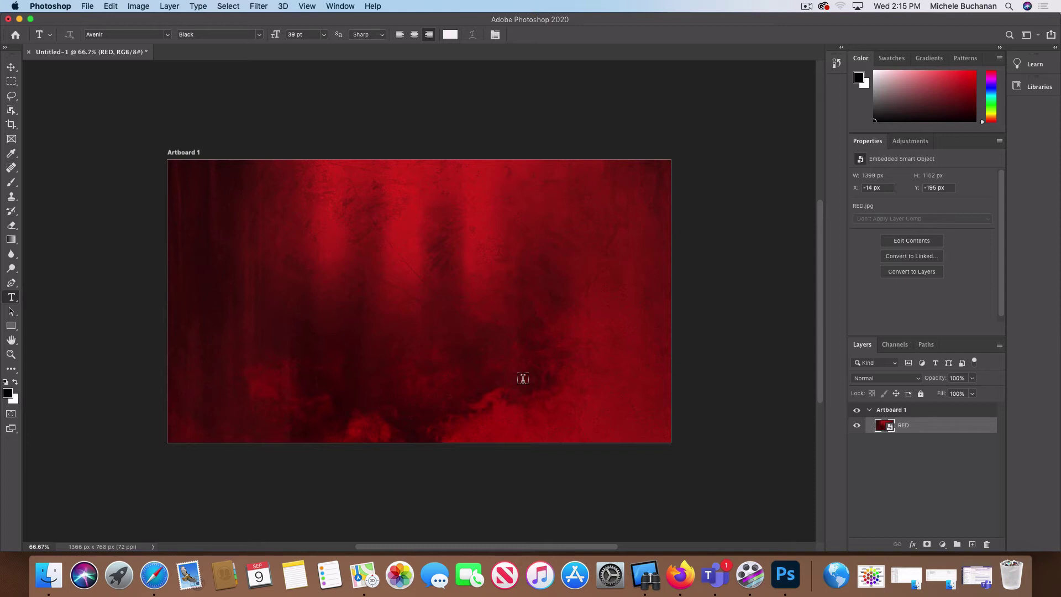
drag(504, 374, 651, 426)
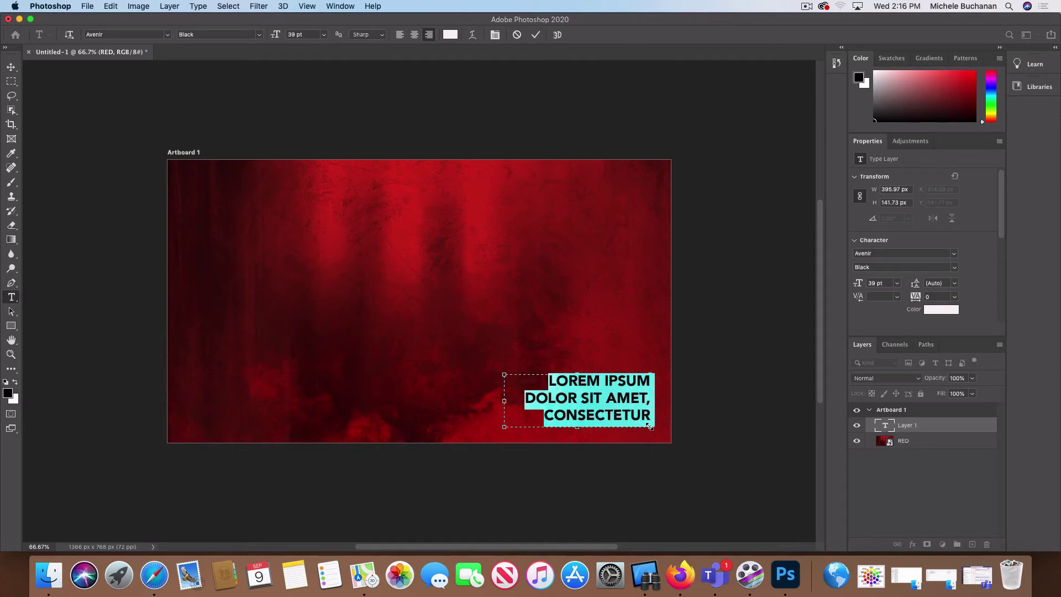
text(RED)
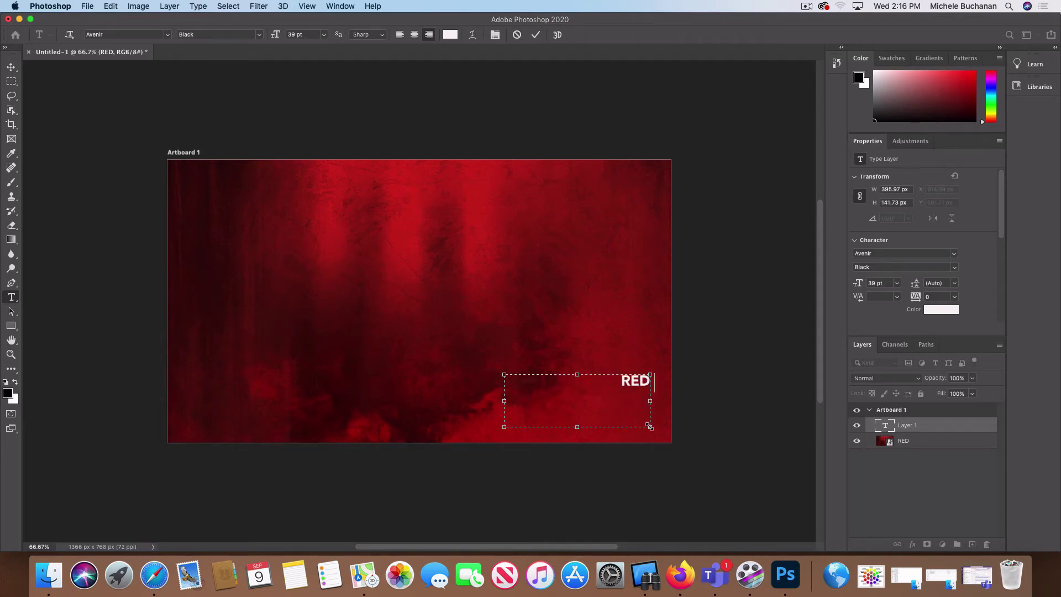
text( - PRIMARY)
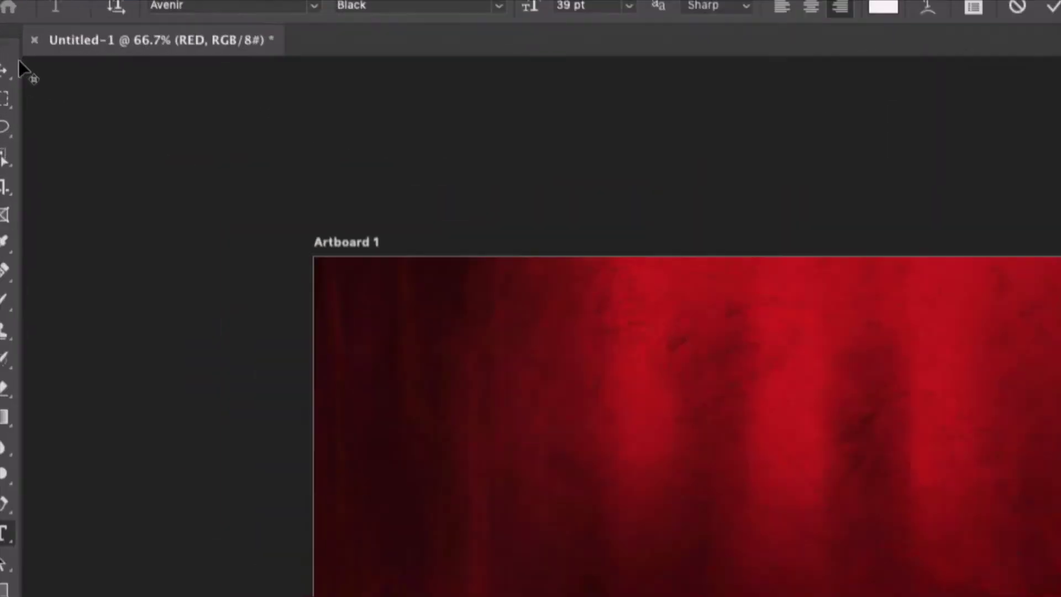
click(24, 75)
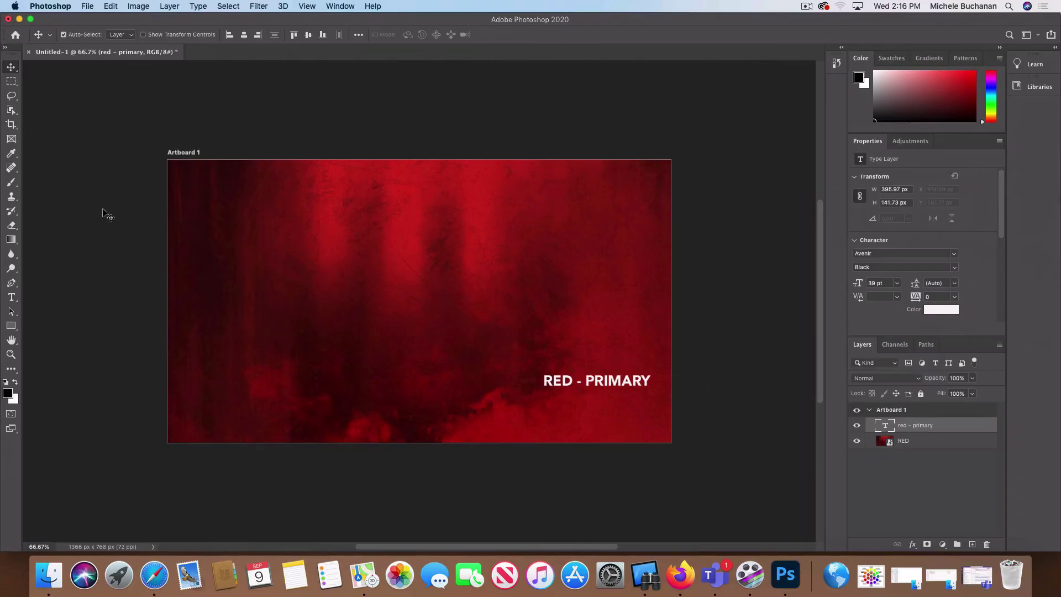
drag(603, 385, 602, 420)
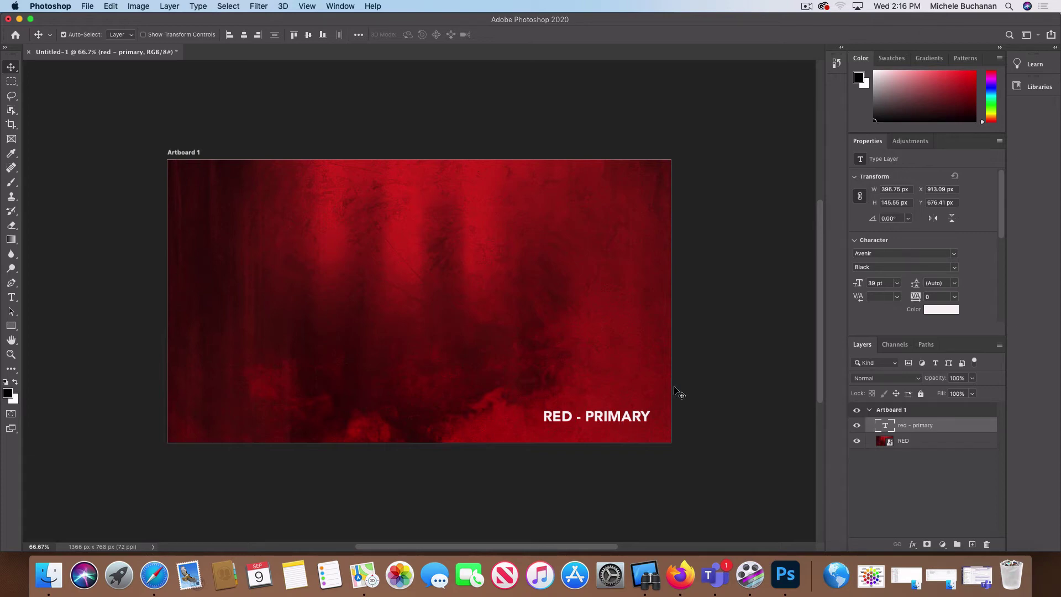
Right-align the "RED - PRIMARY" text, resize its text box to about 462 x 88 px, and deselect it.
double_click(886, 426)
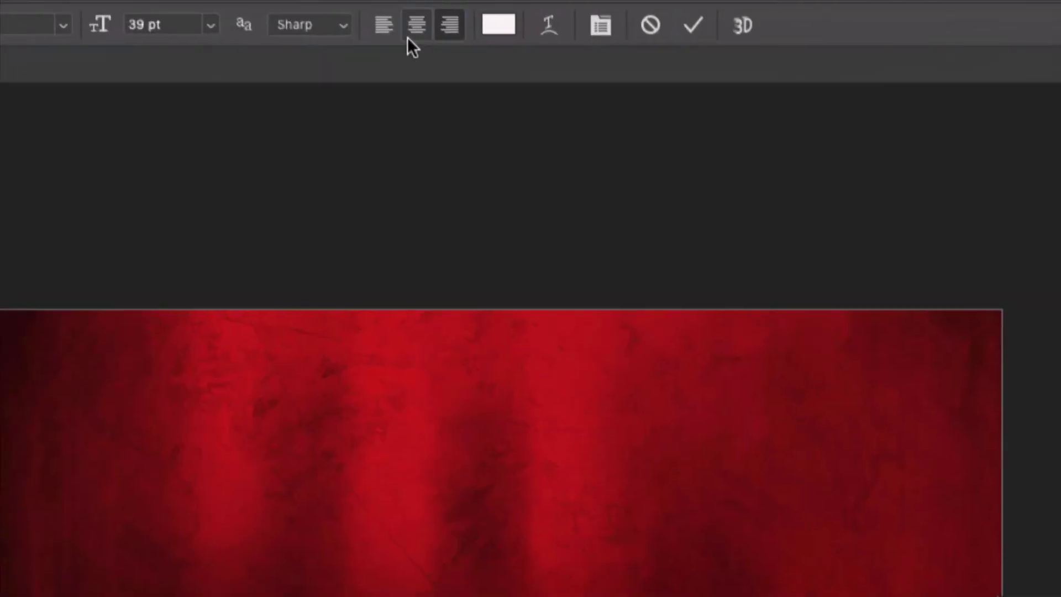
click(452, 24)
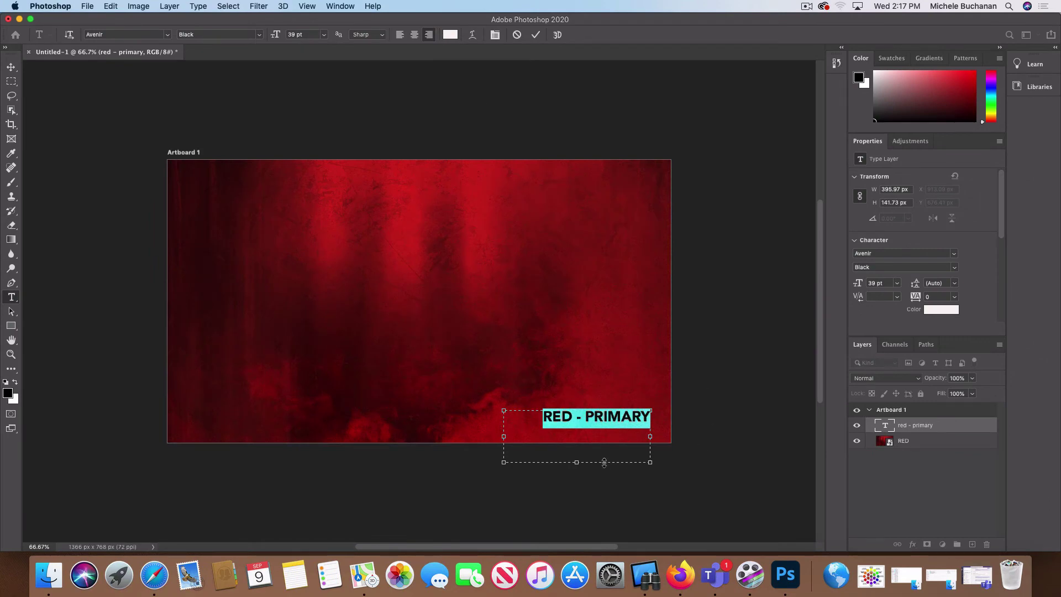
drag(503, 436, 480, 435)
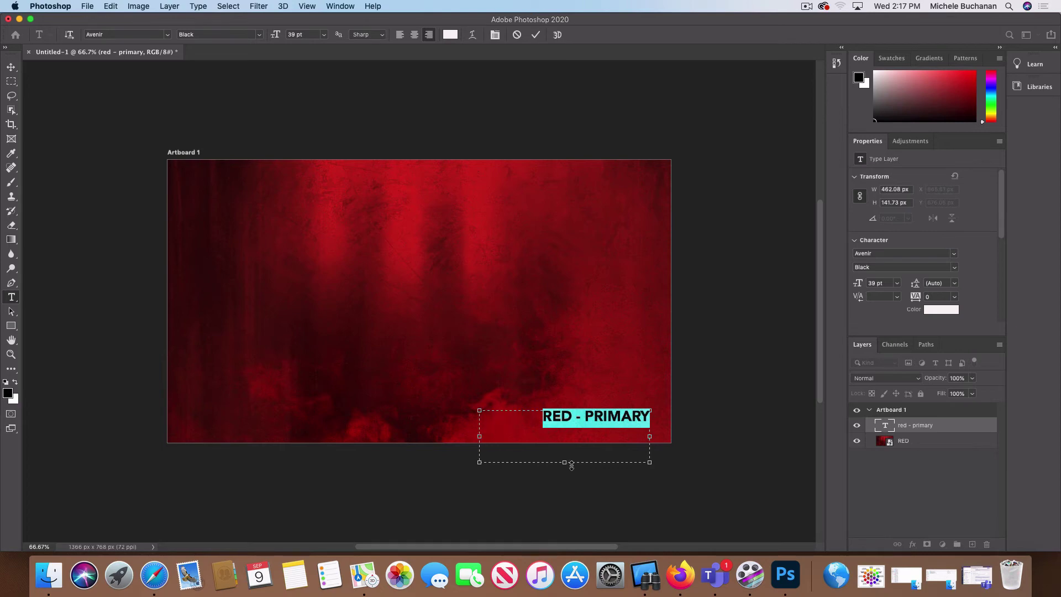
drag(564, 462, 560, 442)
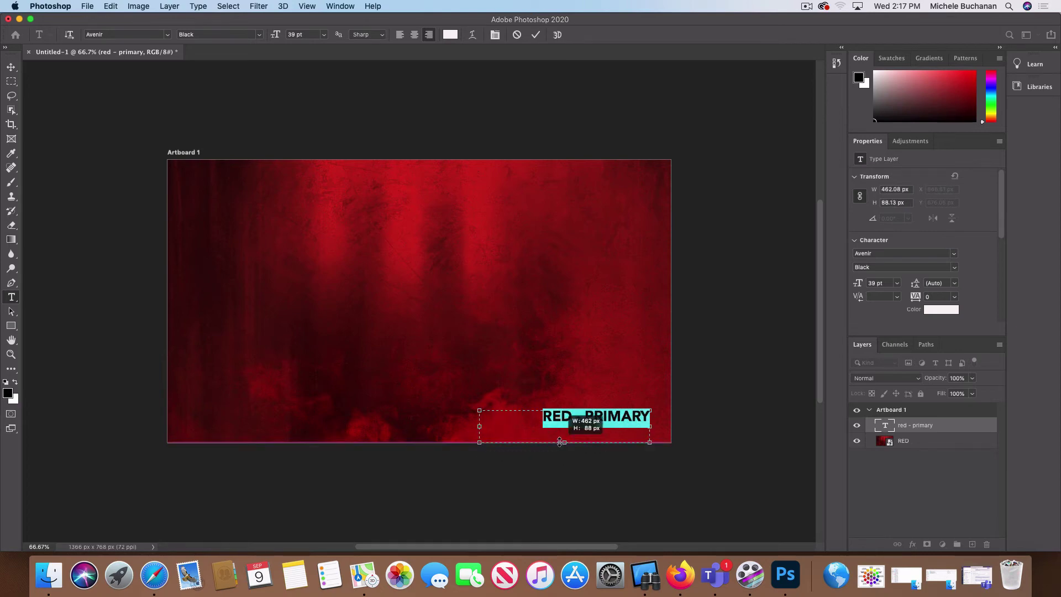
click(10, 67)
click(100, 134)
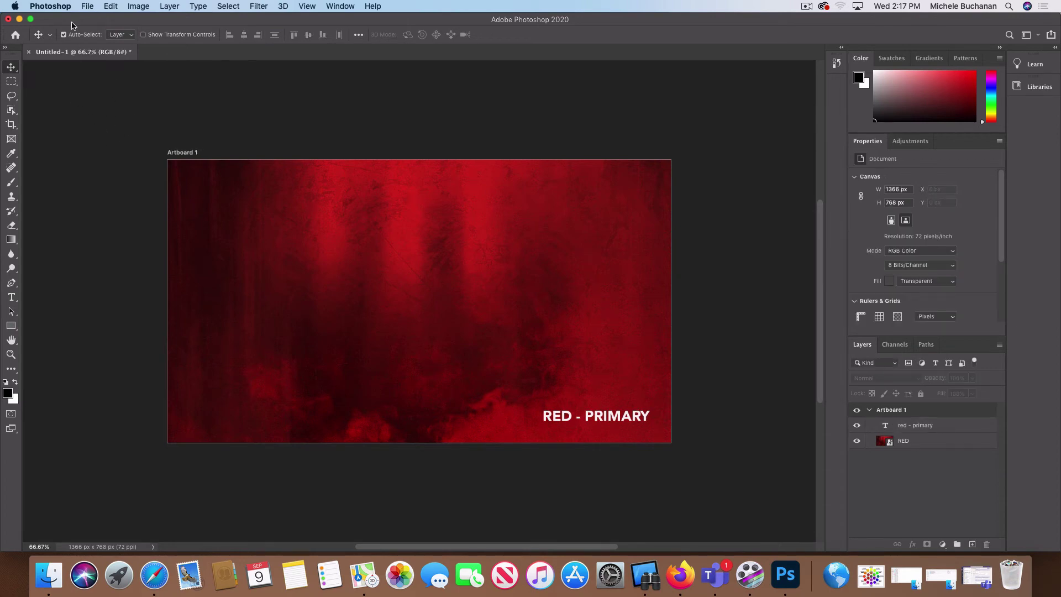
Start saving the document on the computer instead of to cloud documents.
click(87, 6)
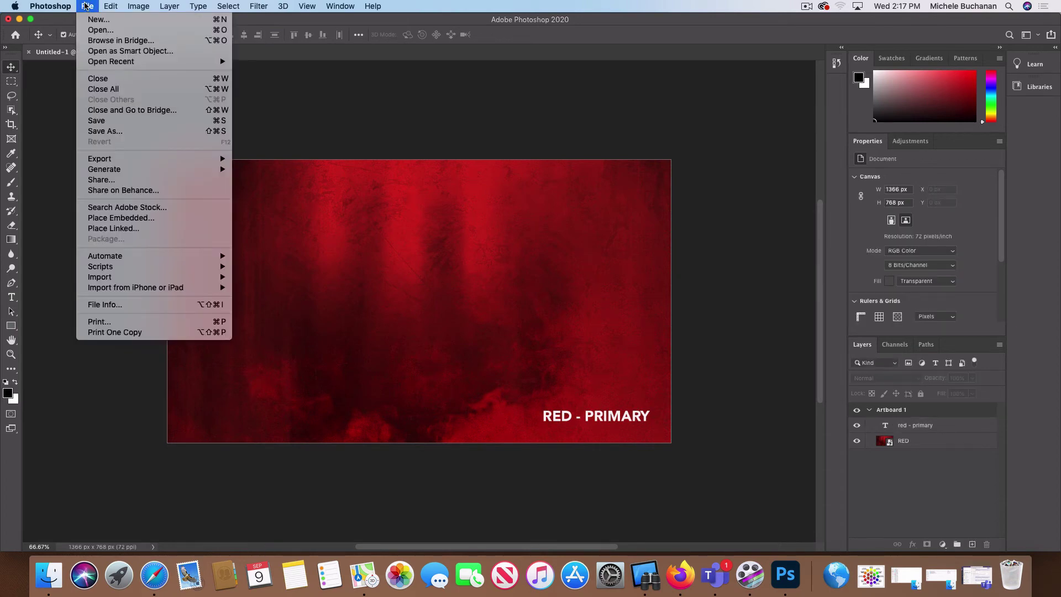
click(109, 120)
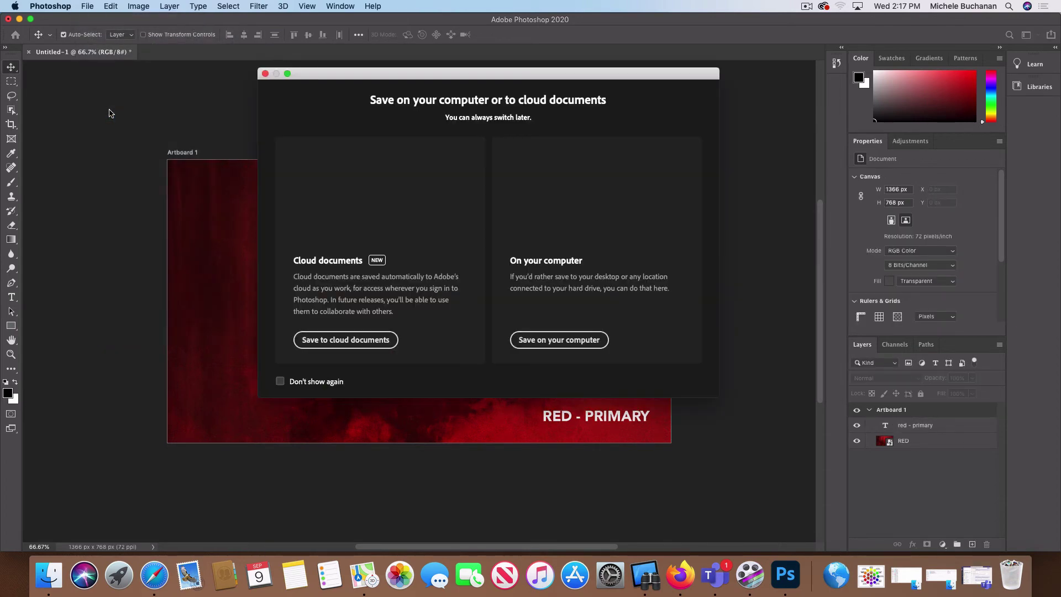
click(570, 344)
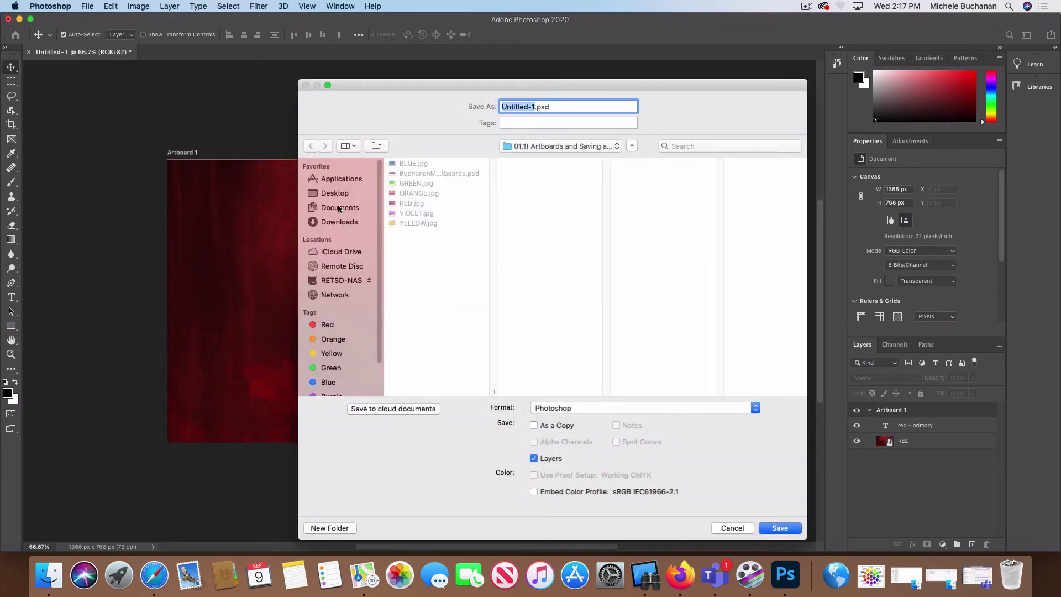
Browse the Desktop as the save location, showing its items as a list sorted by date modified, newest first.
click(337, 194)
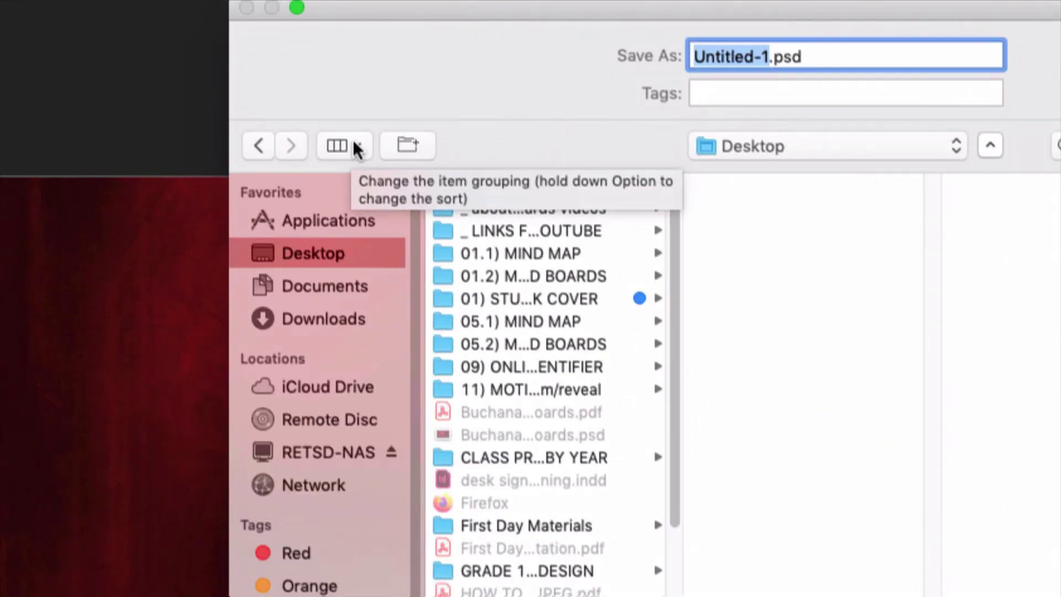
click(354, 145)
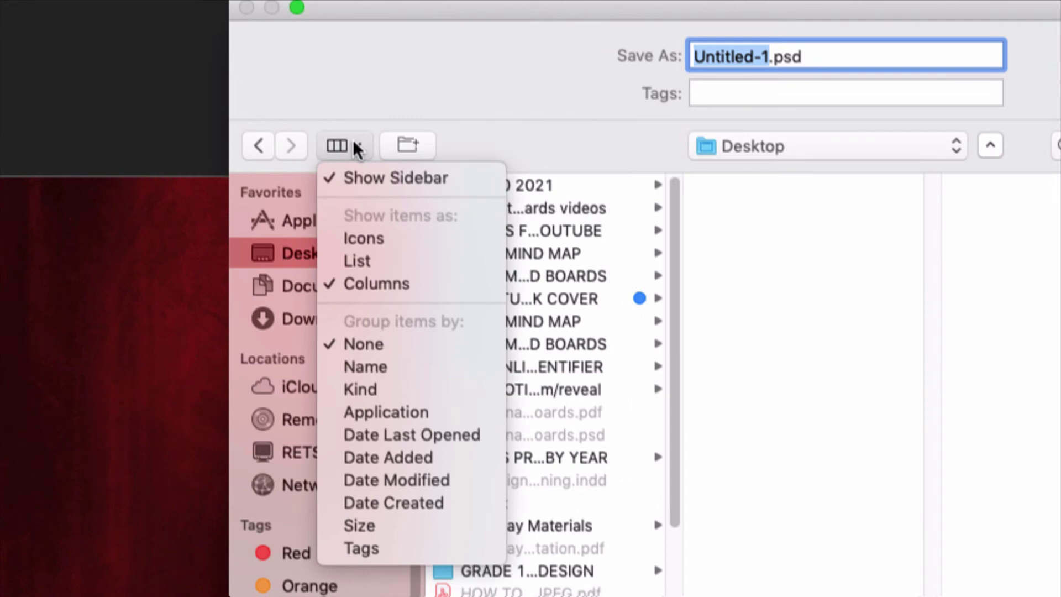
click(389, 258)
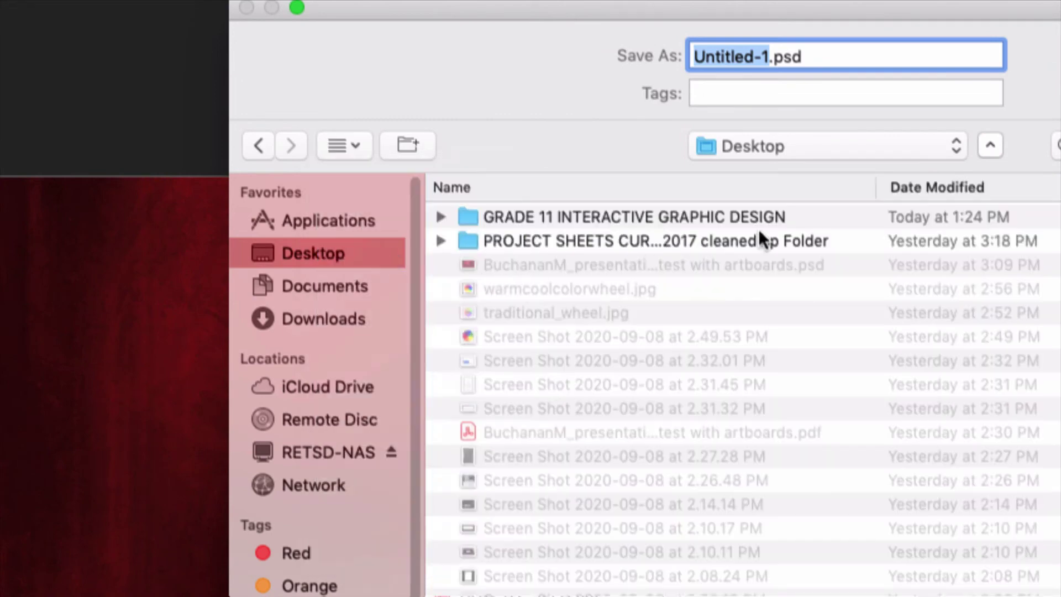
click(935, 186)
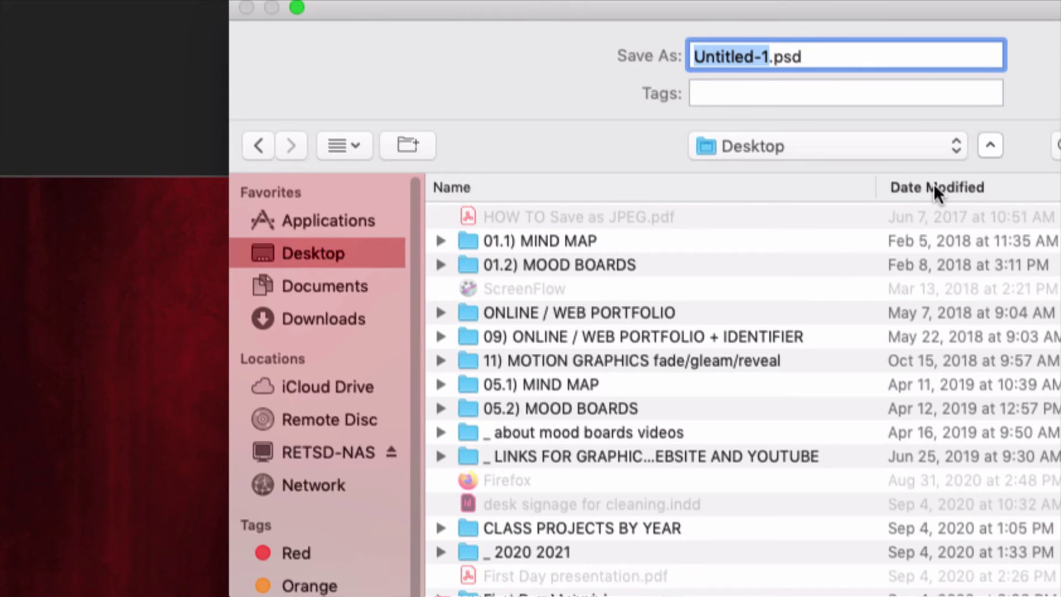
click(934, 185)
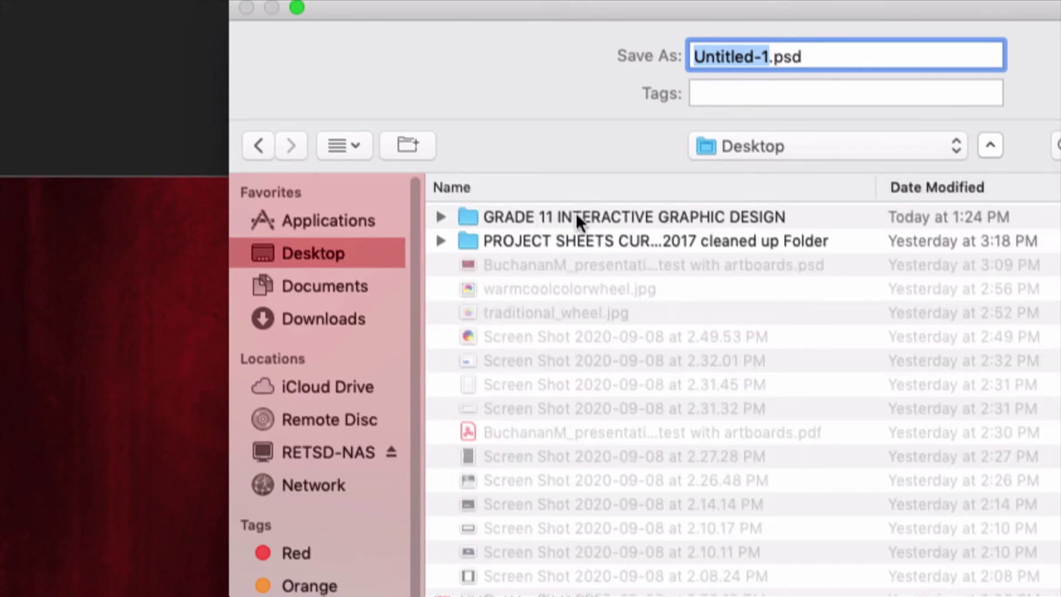
In GRADE 11 INTERACTIVE GRAPHIC DESIGN, choose the 01.1) Artboards and Saving class folder and name the file with surname and initial plus "_artboards".
double_click(468, 218)
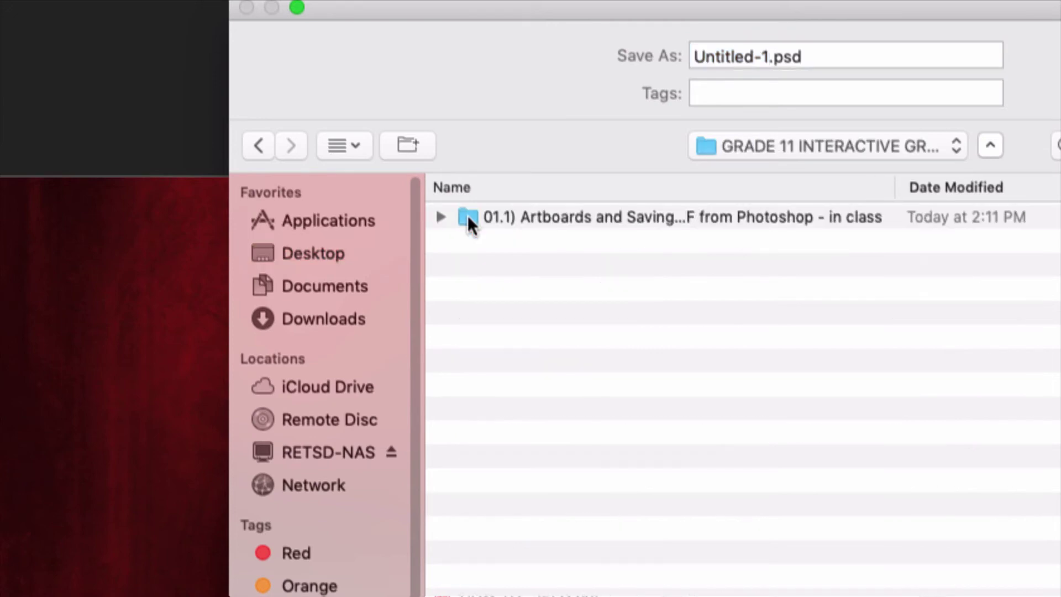
double_click(468, 215)
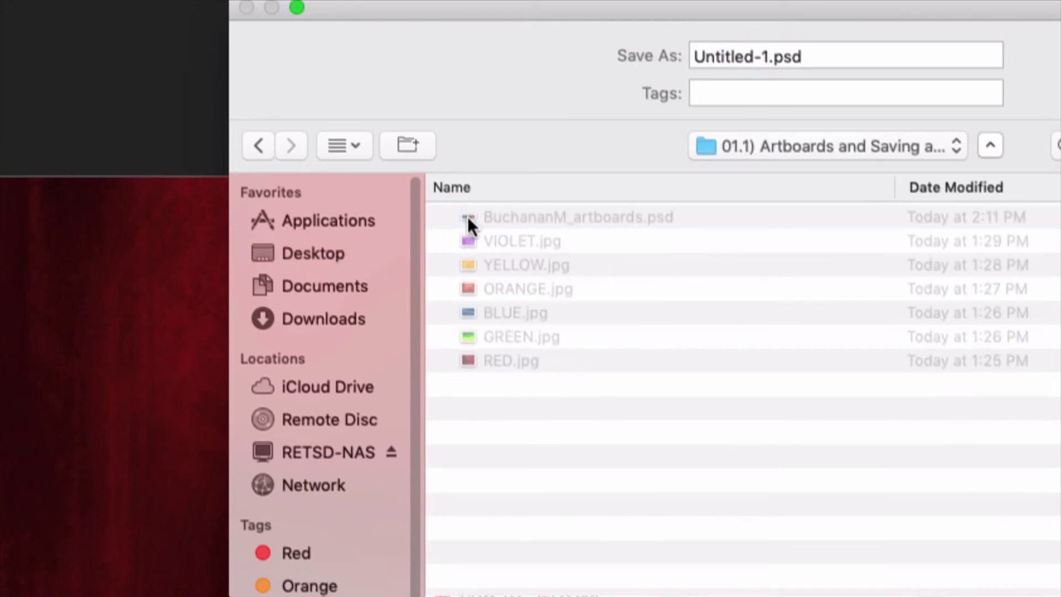
click(748, 56)
drag(770, 55, 658, 61)
text(Buchan)
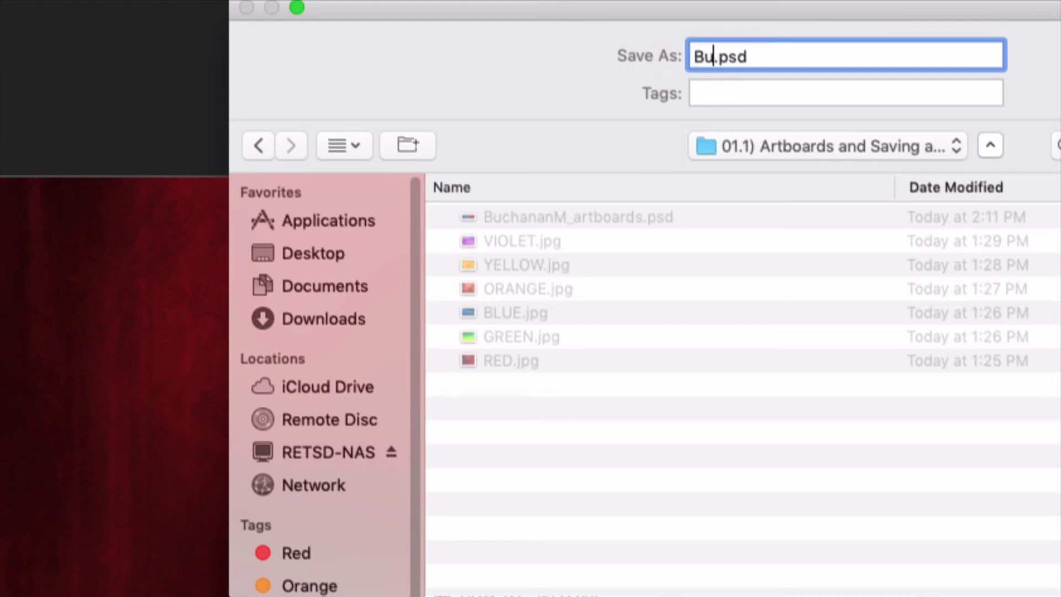
text(anM_)
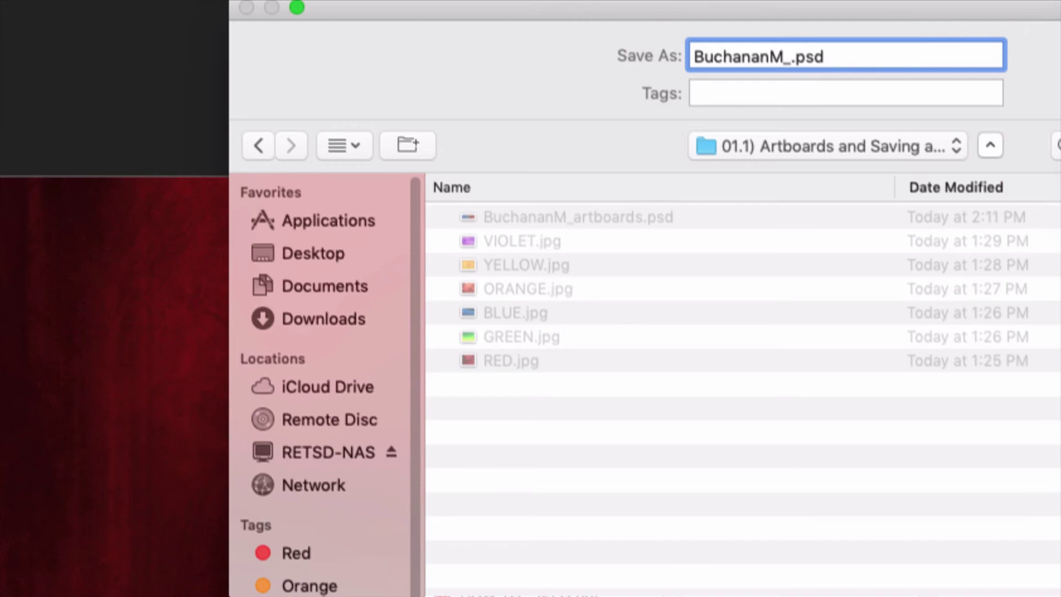
text(ar)
text(tboard)
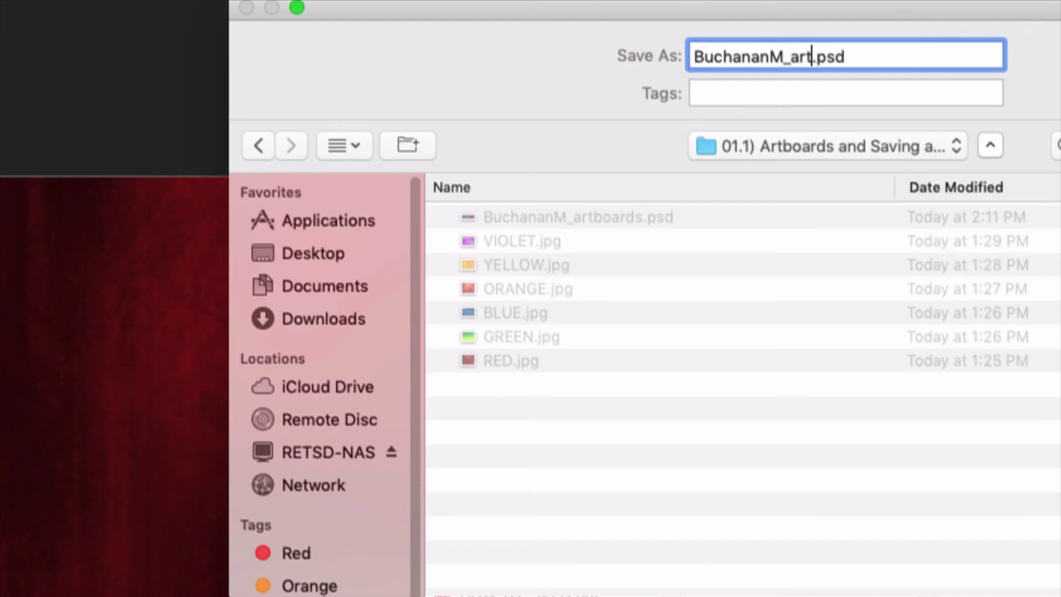
text(s)
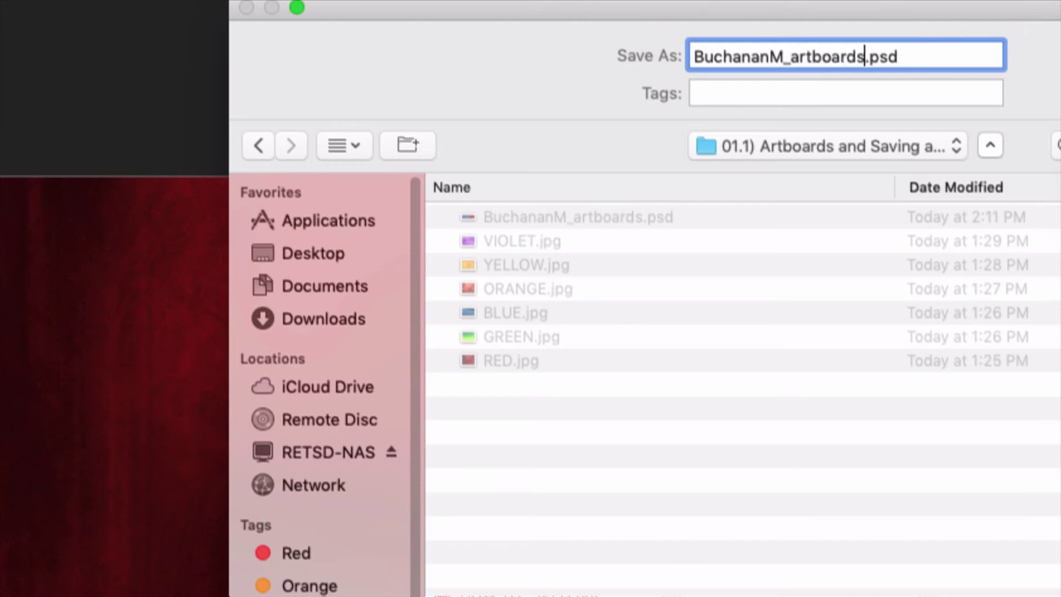
Save the PSD over the existing file of the same name, keeping Maximize Compatibility enabled.
key(Return)
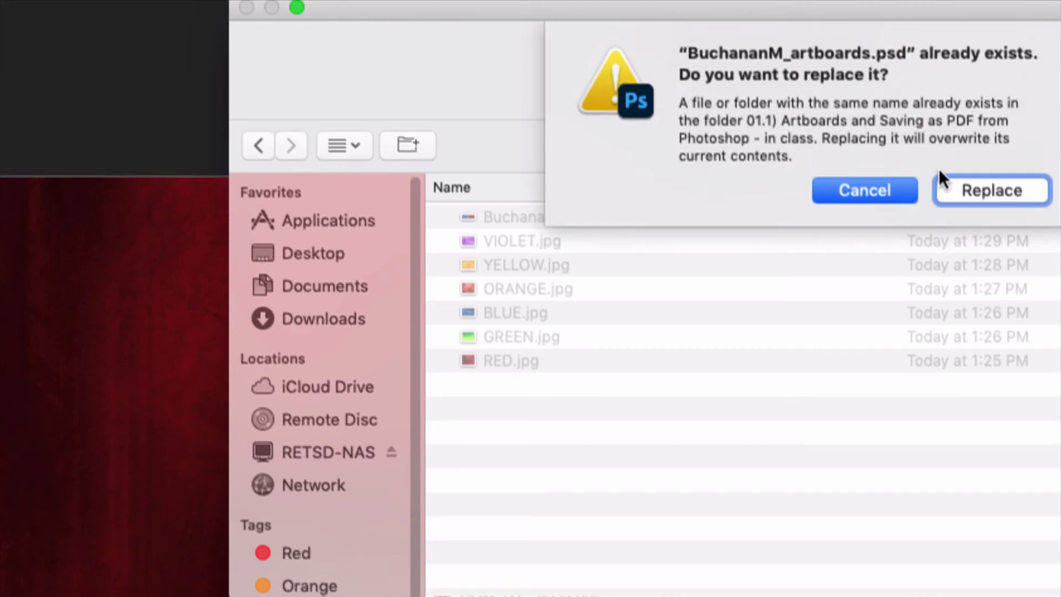
click(1005, 183)
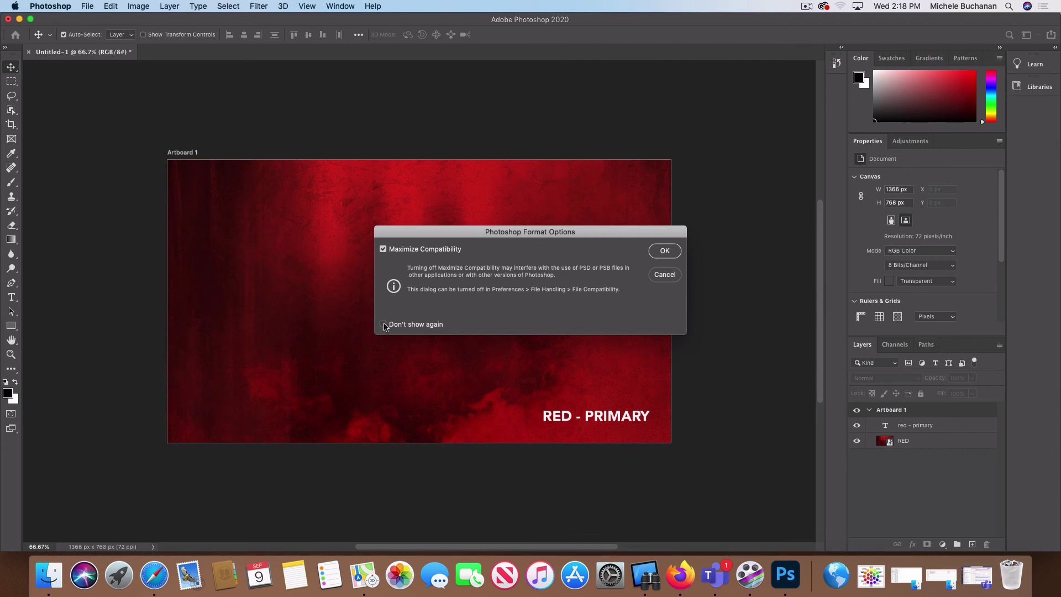
click(665, 251)
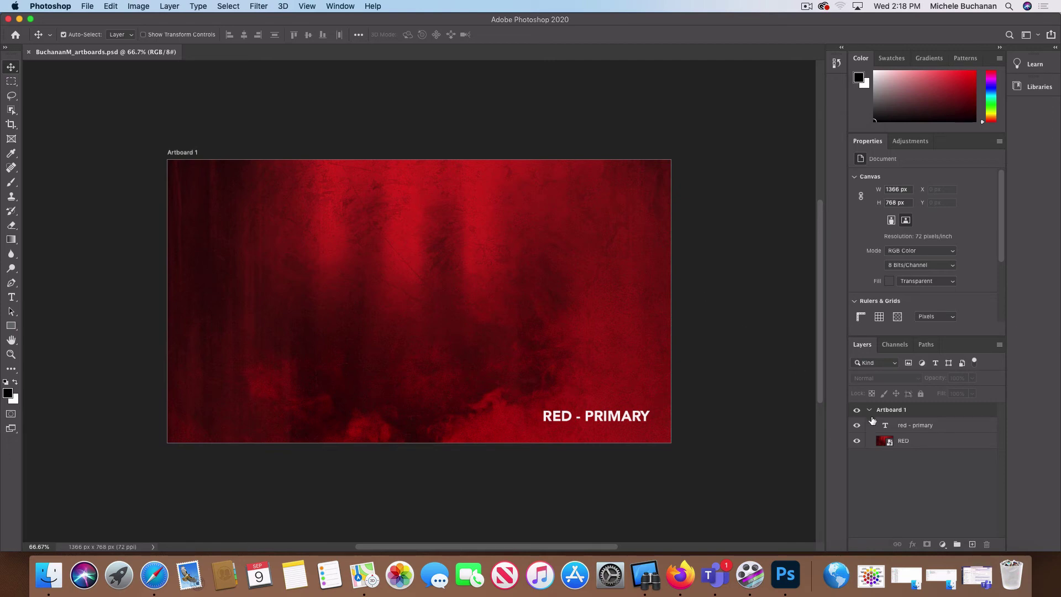
Float the Layers panel over the canvas and make it taller.
drag(863, 345, 636, 188)
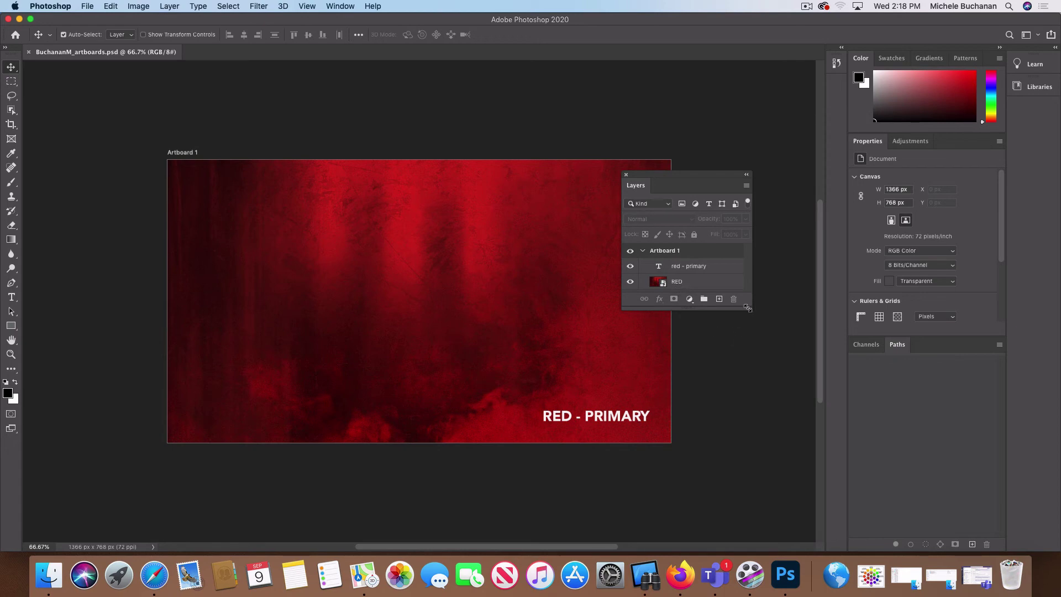
drag(748, 308, 762, 496)
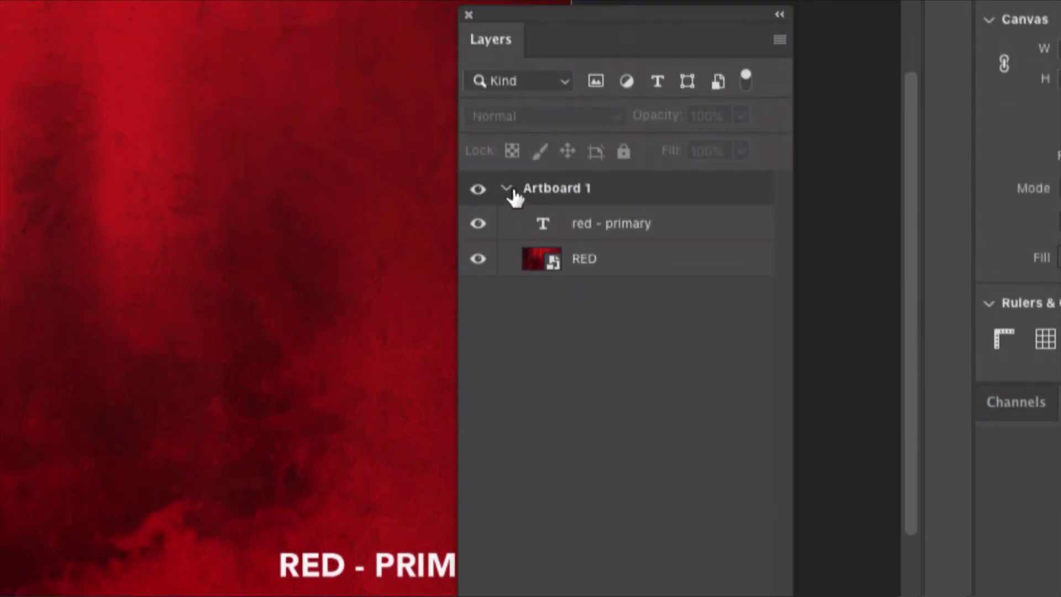
Examine the text and image layers grouped inside Artboard 1 and collapse the artboard.
click(507, 188)
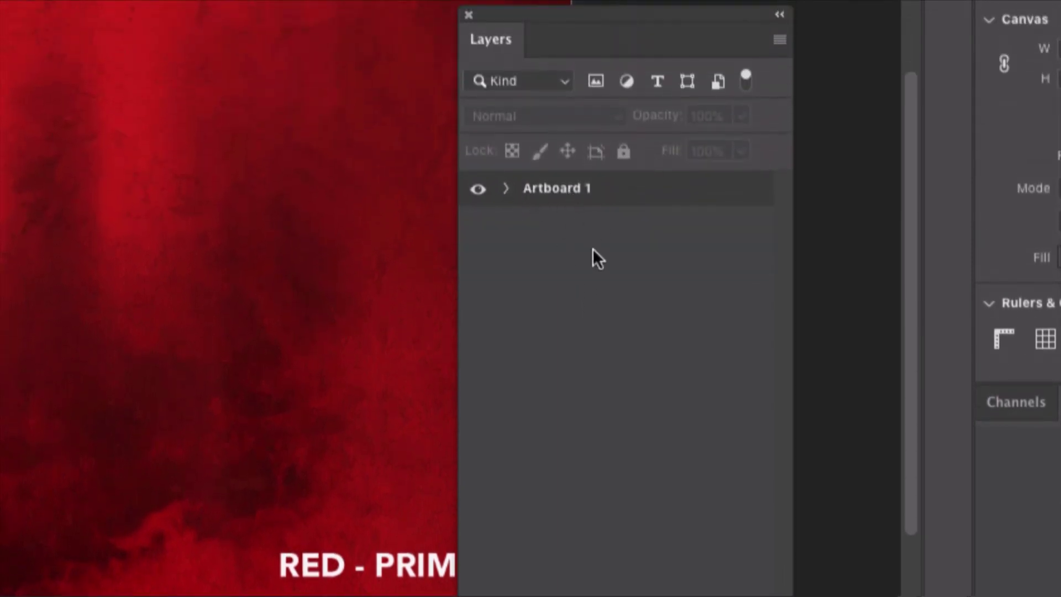
click(505, 193)
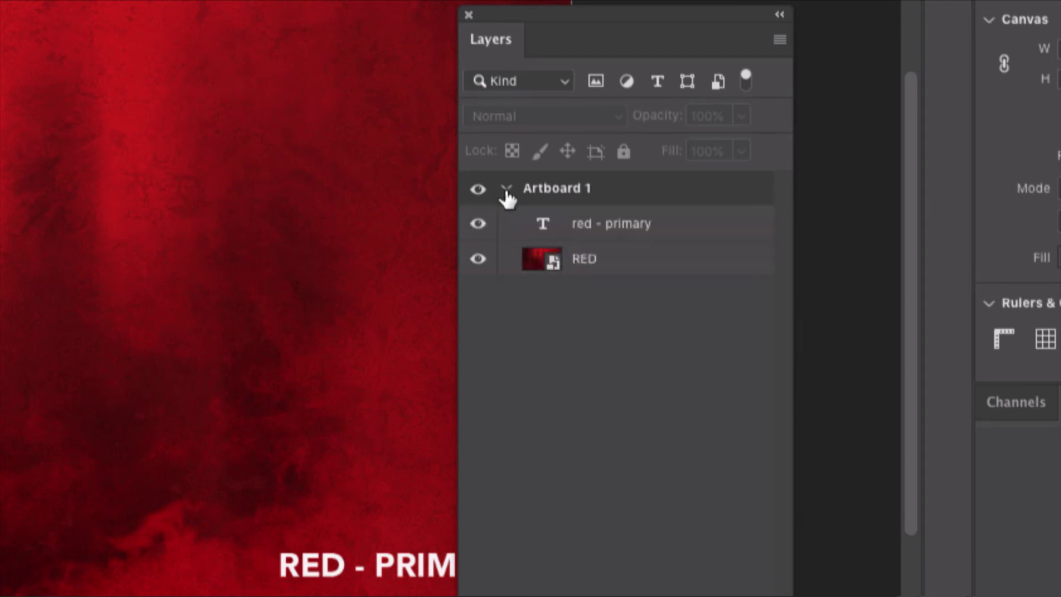
click(571, 221)
click(584, 260)
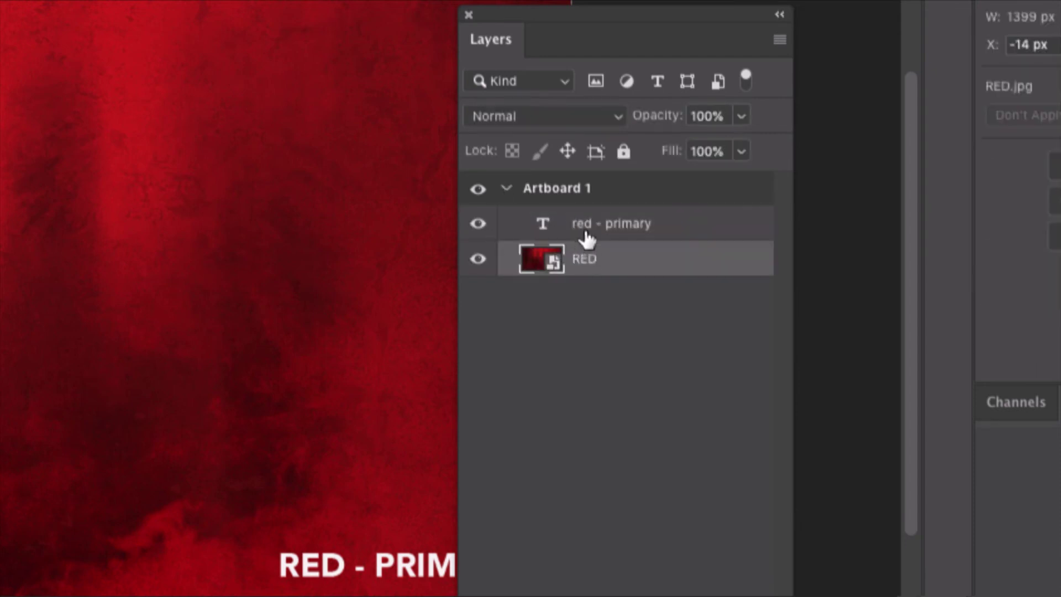
click(585, 227)
click(507, 189)
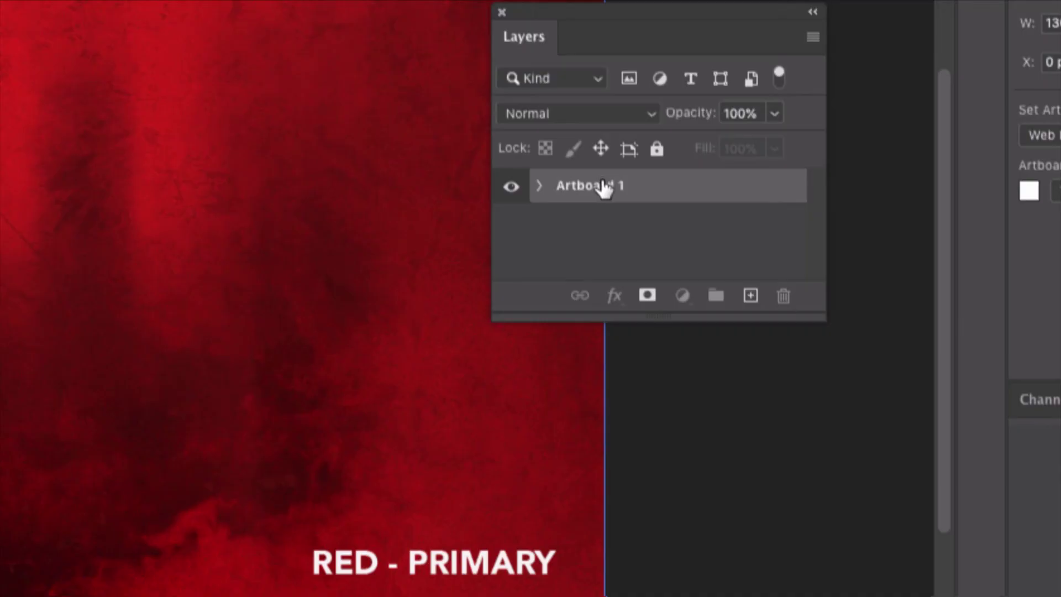
Duplicate Artboard 1 and name the copy "BLUE".
drag(671, 252, 750, 294)
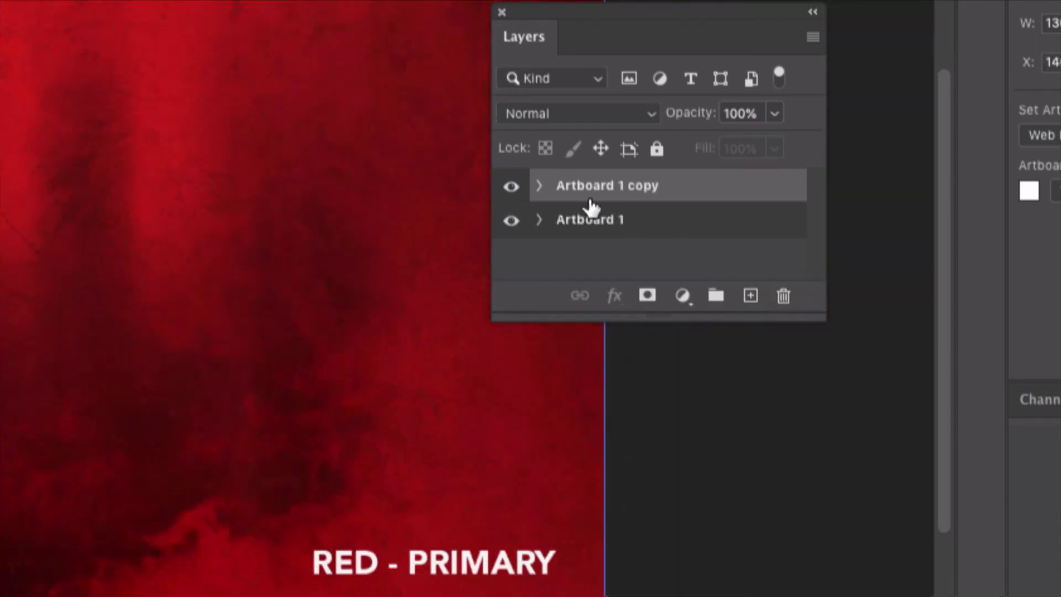
double_click(639, 187)
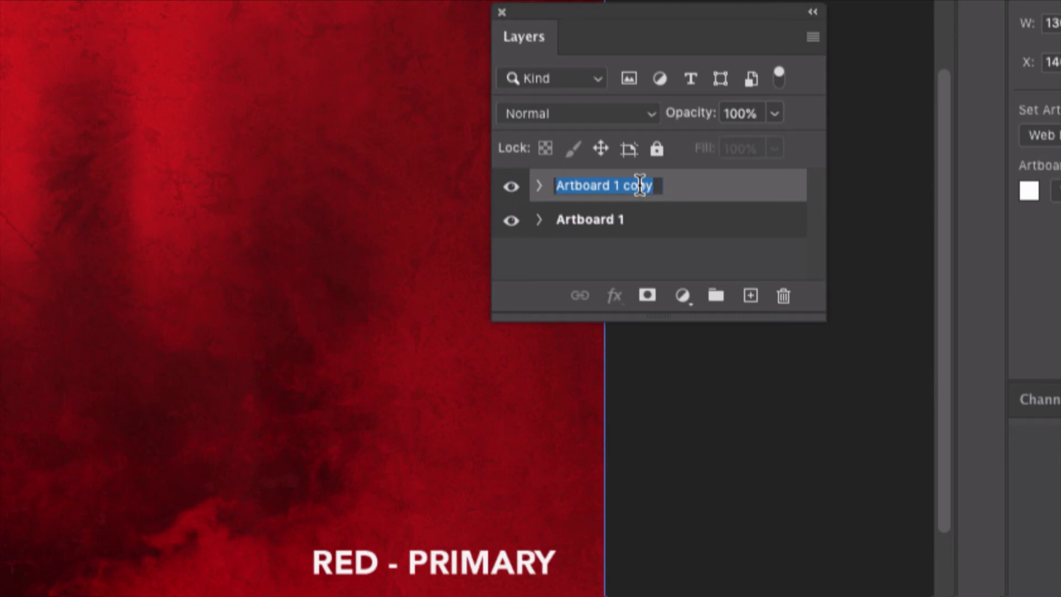
text(BLUE)
Rename the original Artboard 1 to "RED" and deselect it.
click(591, 220)
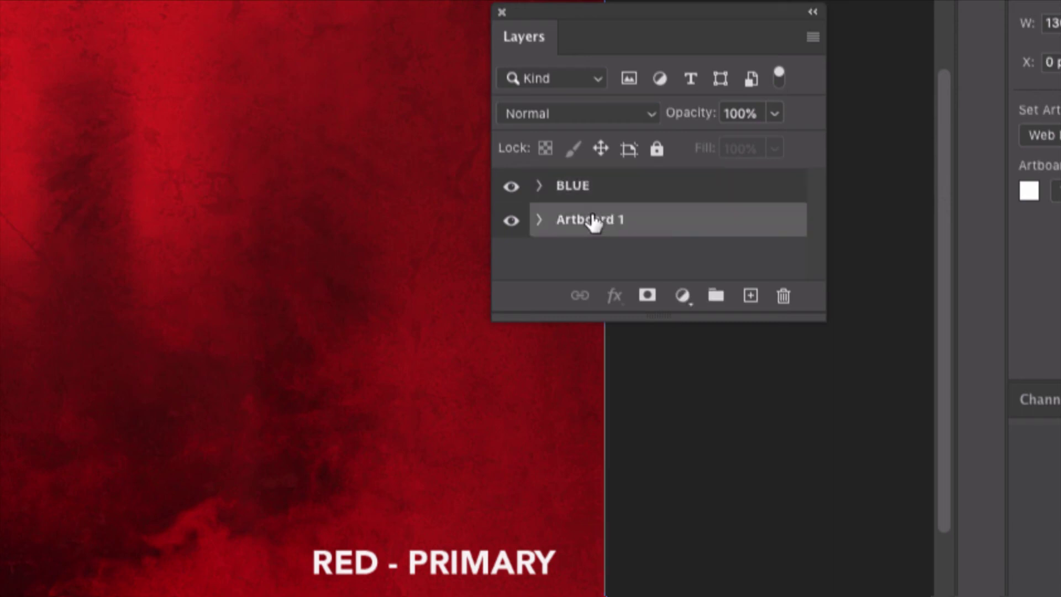
double_click(591, 218)
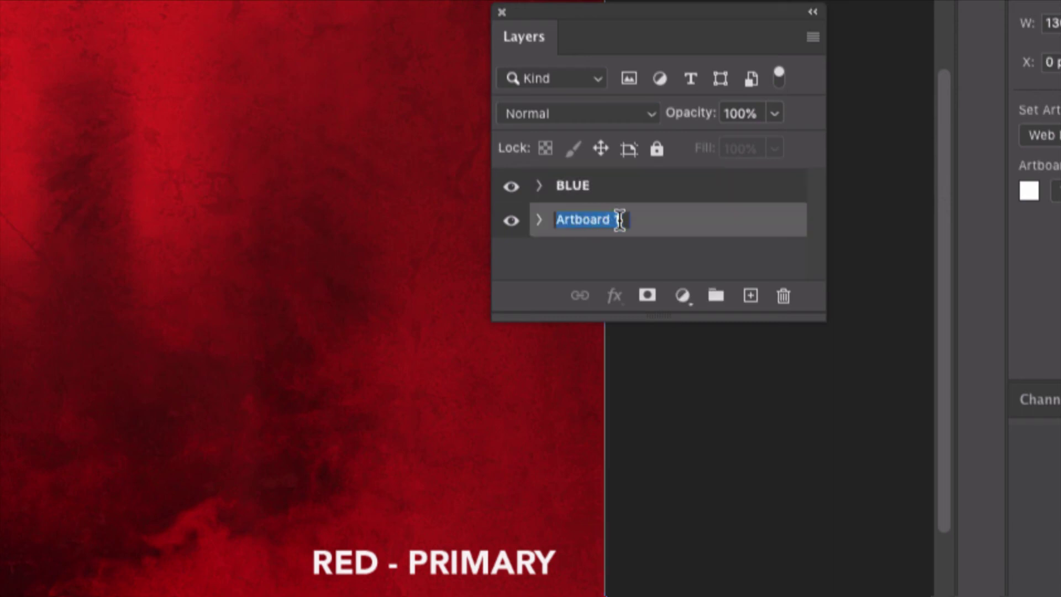
text(RED)
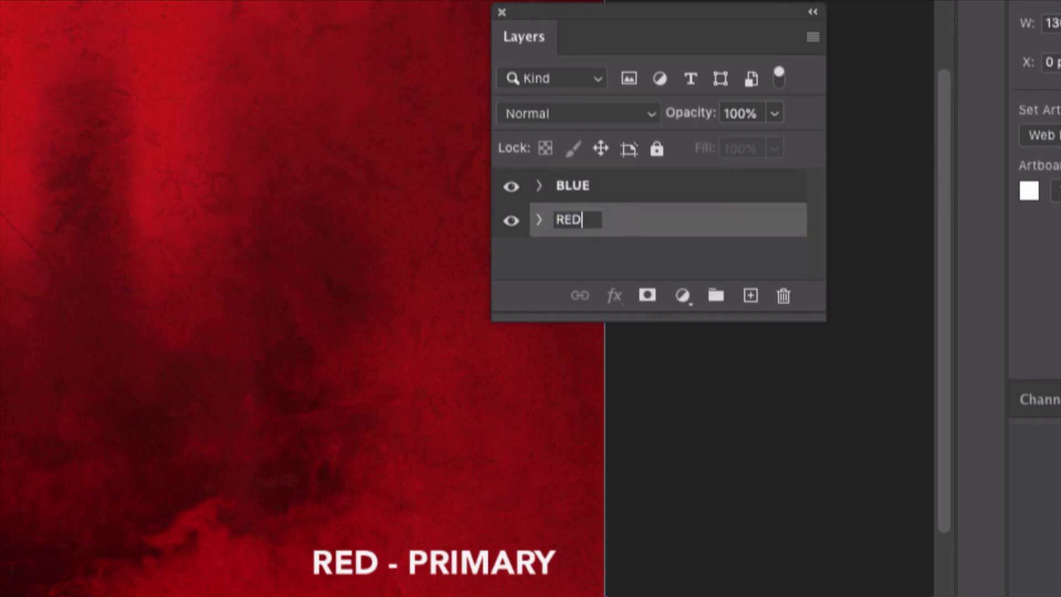
click(638, 244)
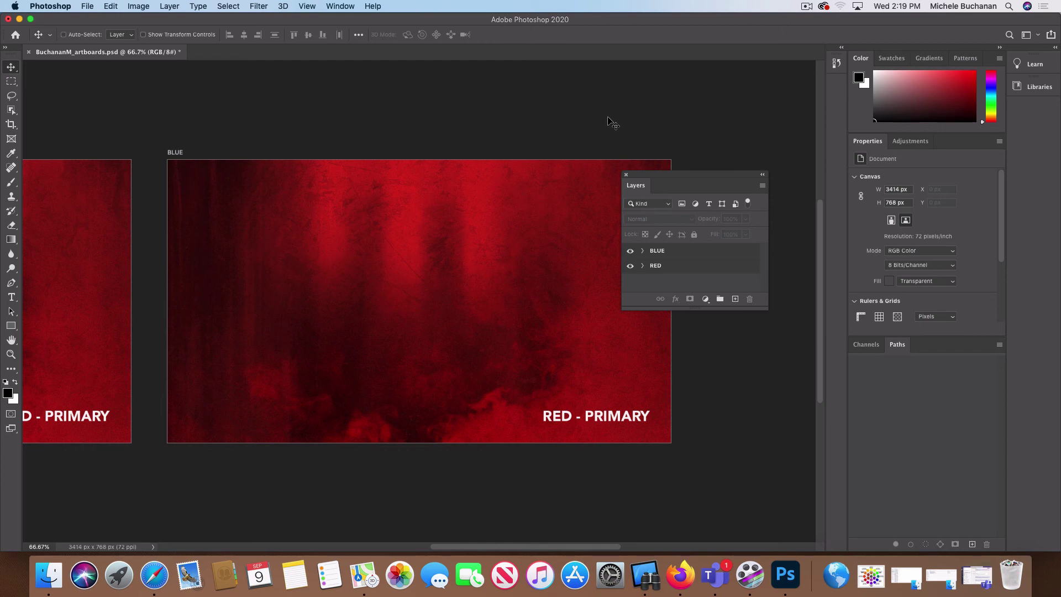
Select the BLUE artboard, make the Layers panel taller, and expand the artboard's contents.
key(super+minus)
key(super+minus)
key(super+minus)
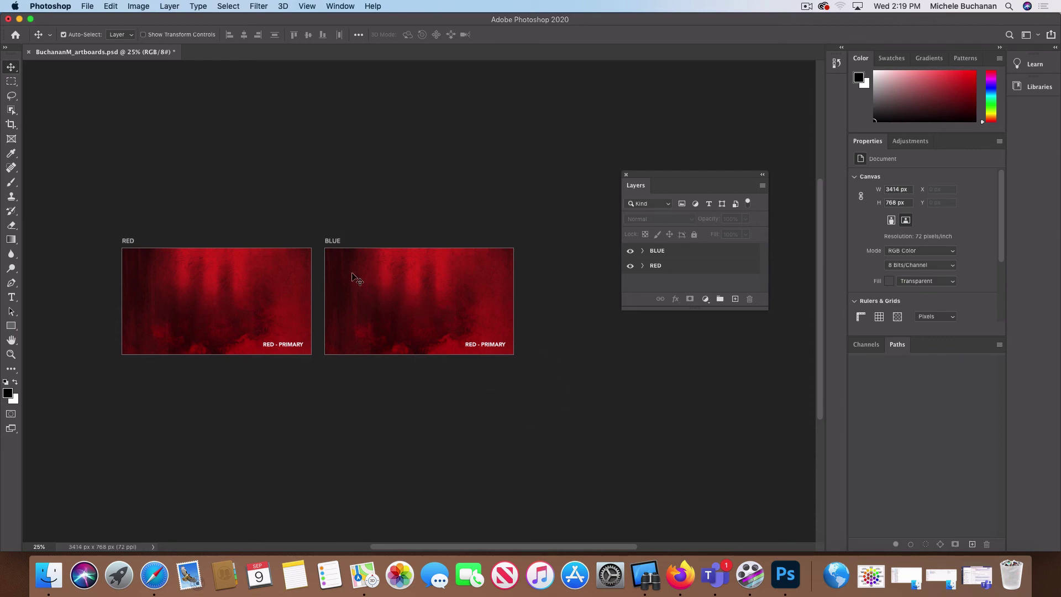
click(665, 253)
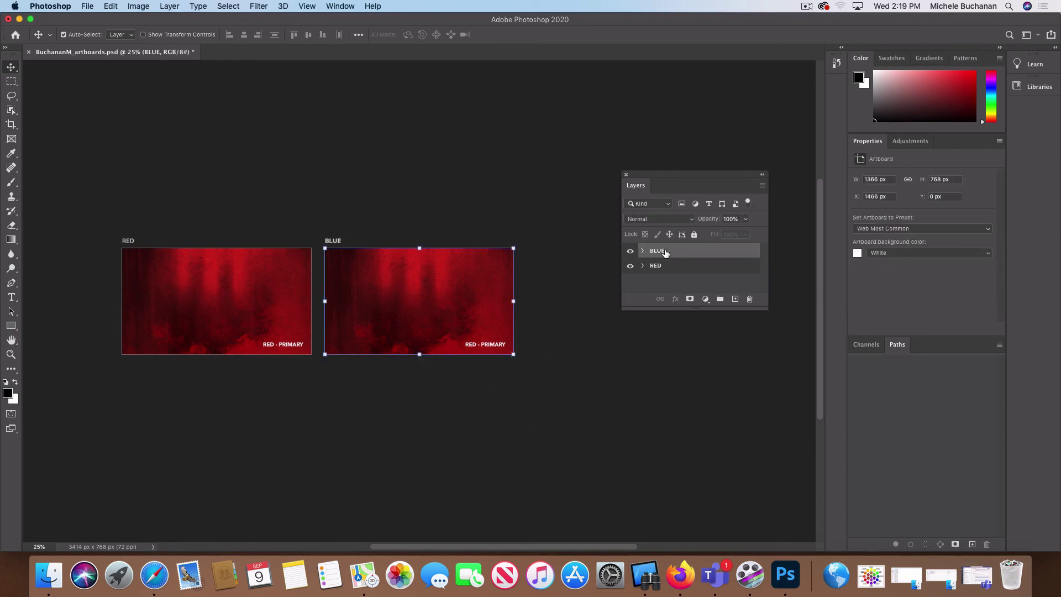
drag(763, 310, 762, 373)
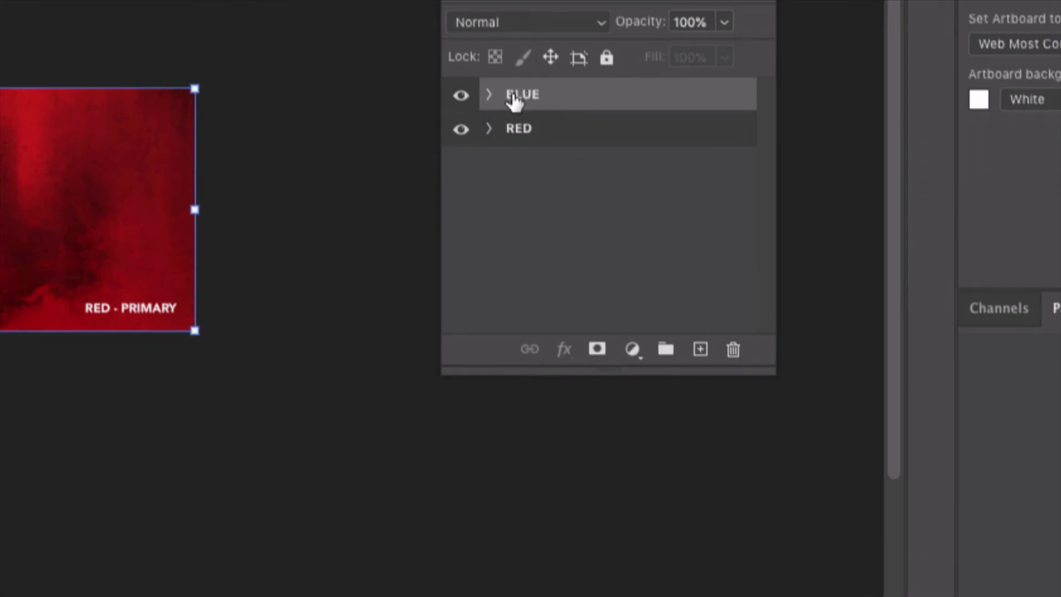
click(488, 95)
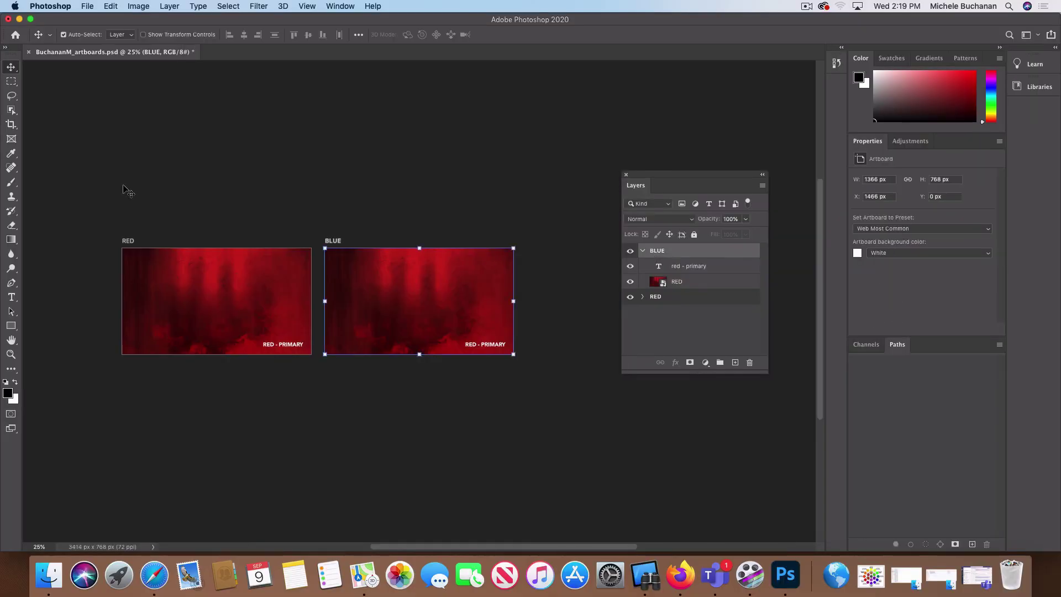
Place BLUE.jpg as an embedded image in the BLUE artboard, scaled slightly beyond the artboard's edges.
click(87, 6)
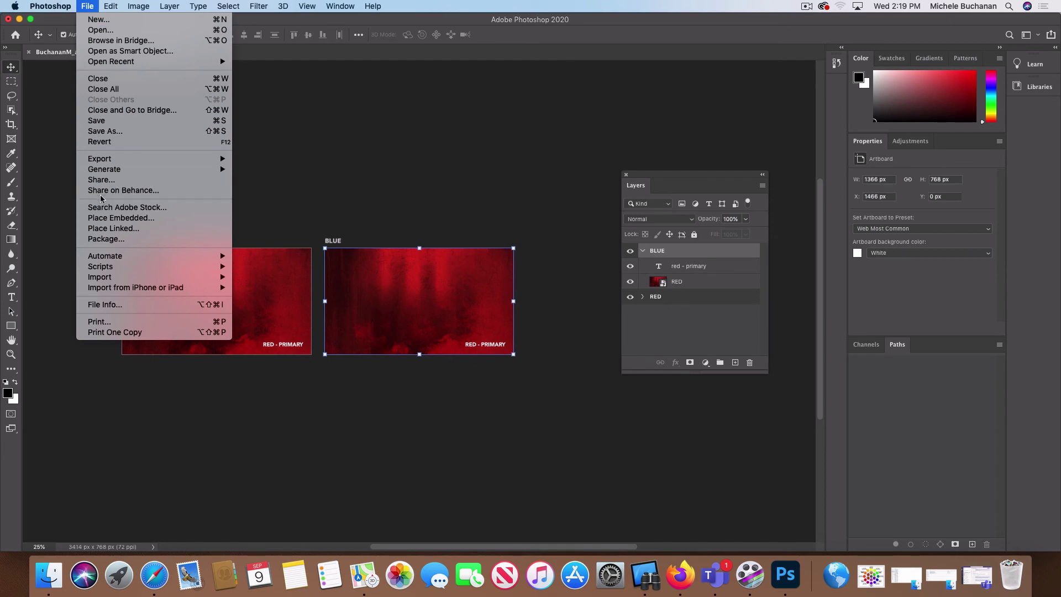
click(107, 219)
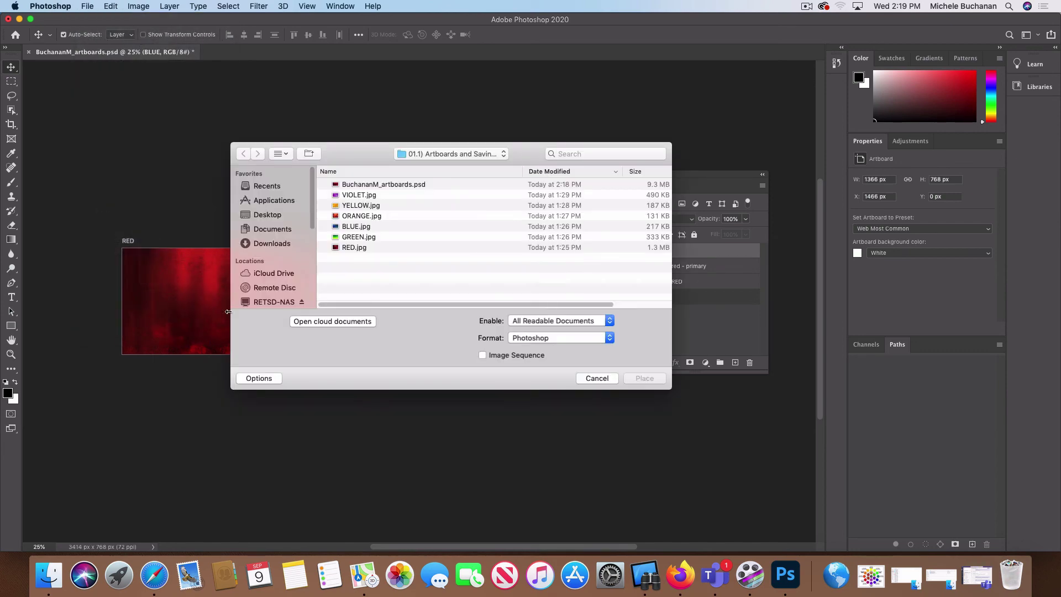
click(363, 228)
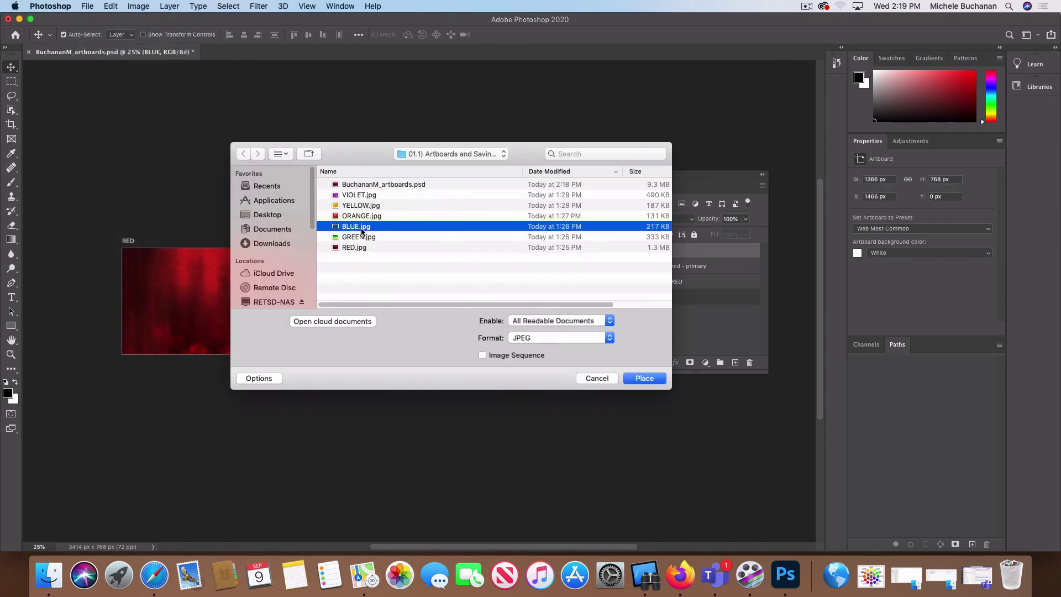
click(647, 378)
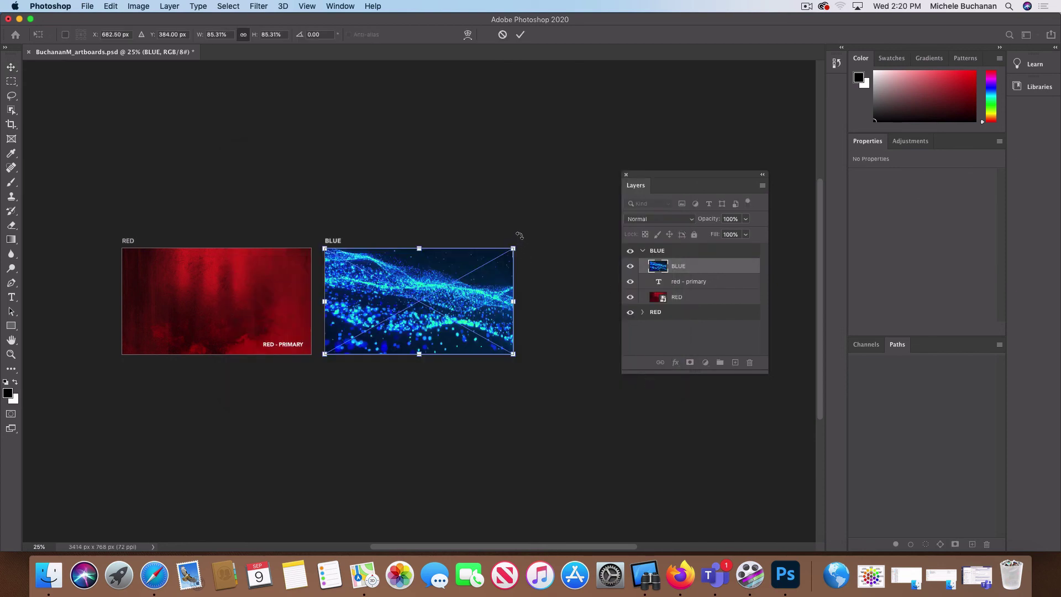
drag(513, 247, 525, 239)
key(Return)
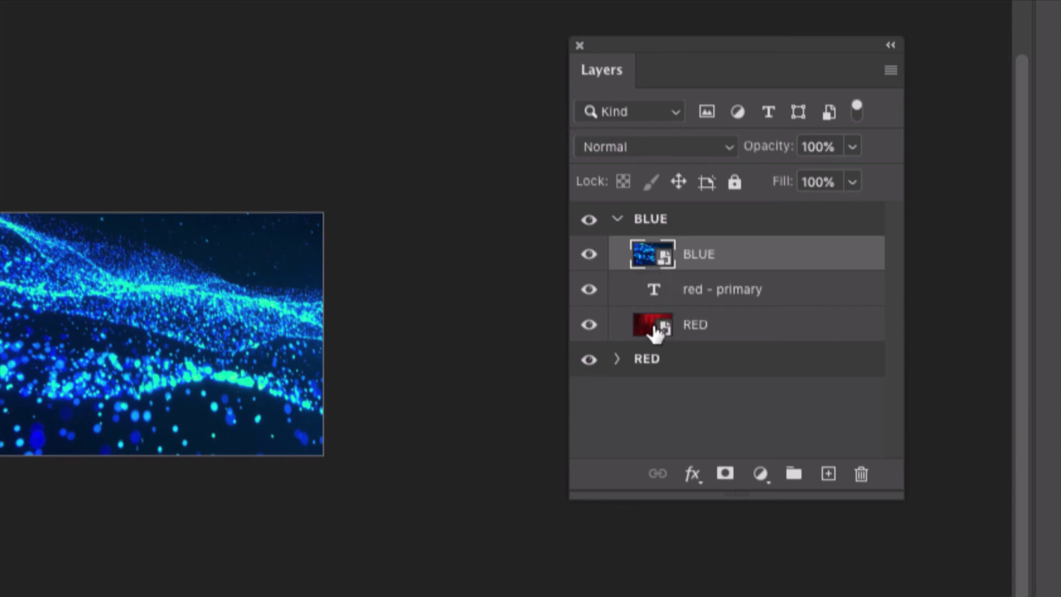
Delete the RED image layer from the BLUE artboard and move the "red - primary" text layer above the BLUE image.
drag(664, 330, 864, 471)
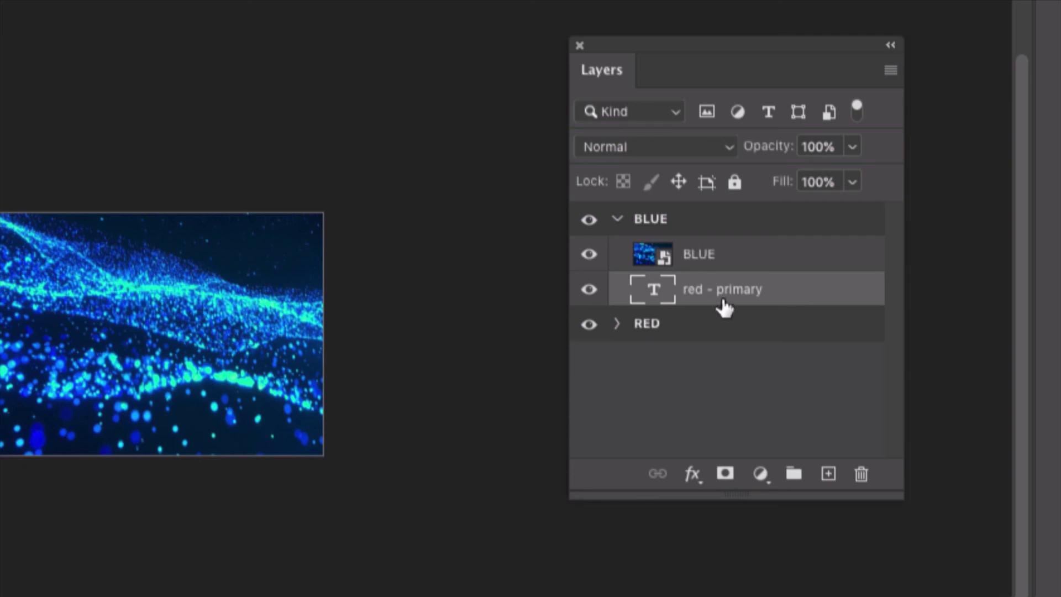
drag(722, 293, 706, 232)
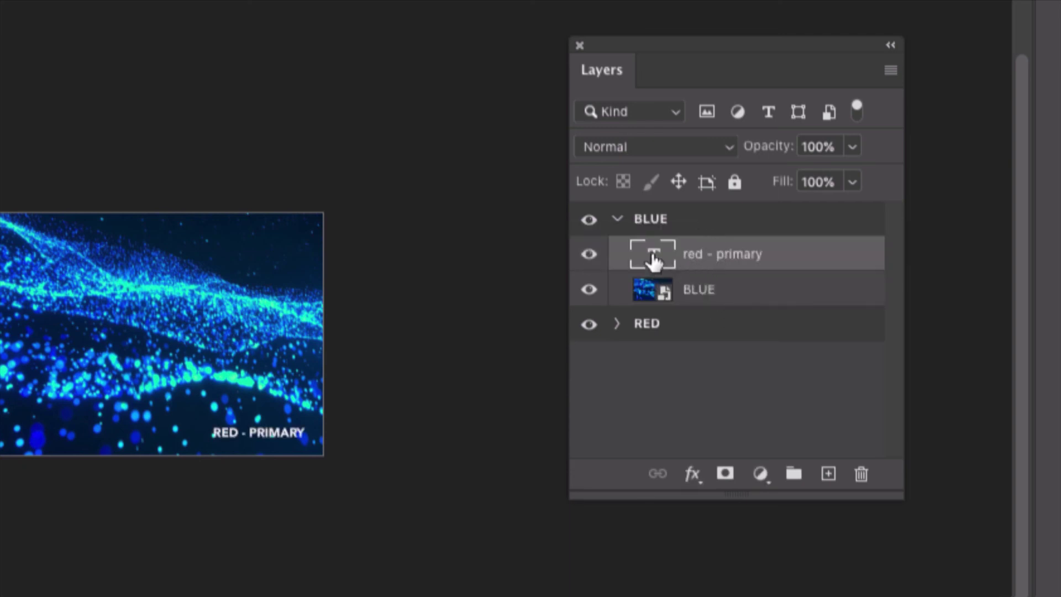
Change the label on the BLUE artboard to "BLUE - PRIMARY".
double_click(653, 260)
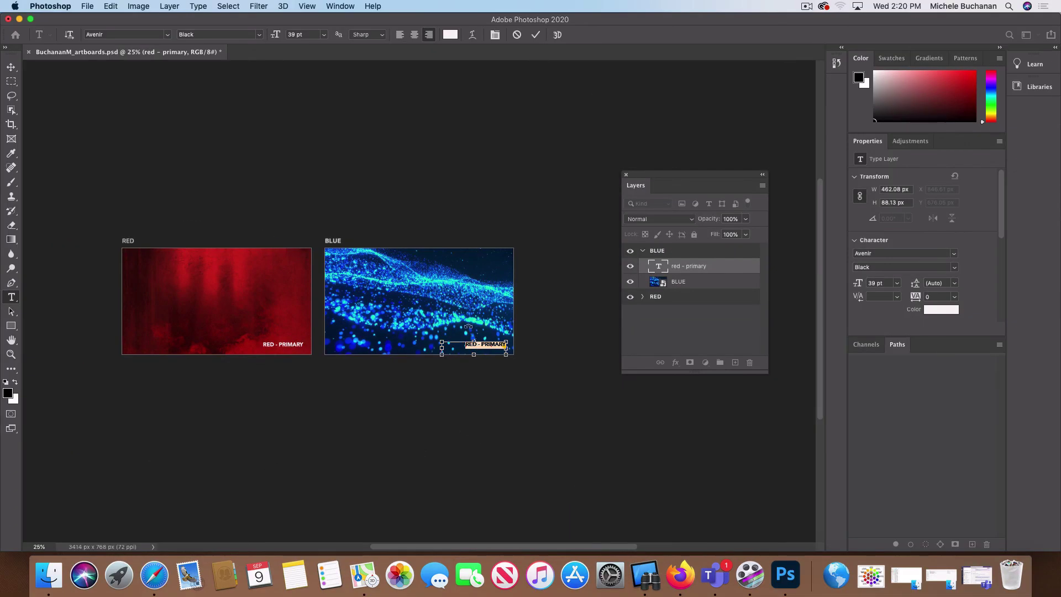
key(super+equal)
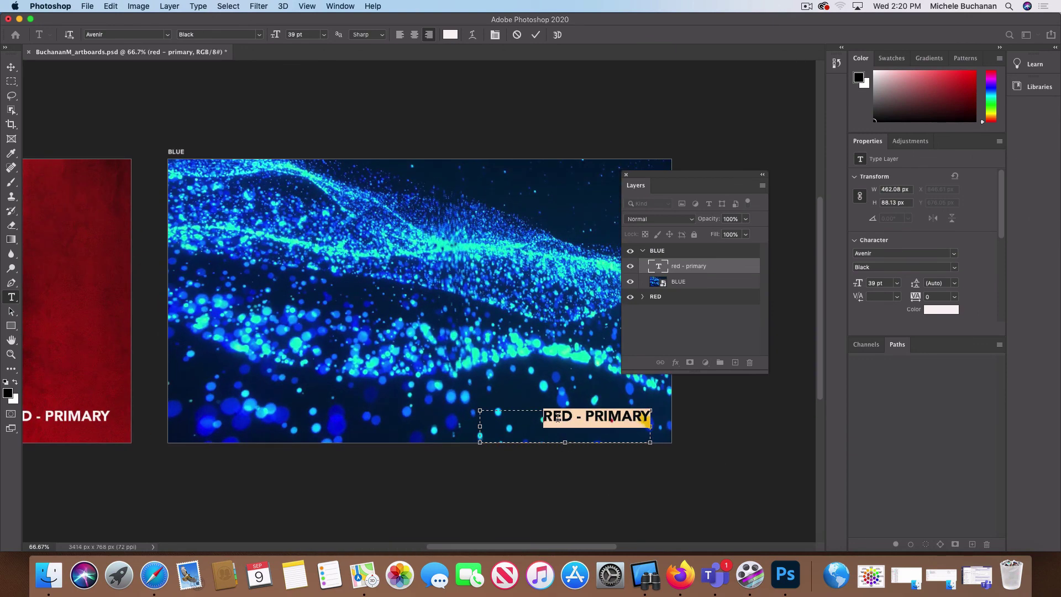
click(563, 416)
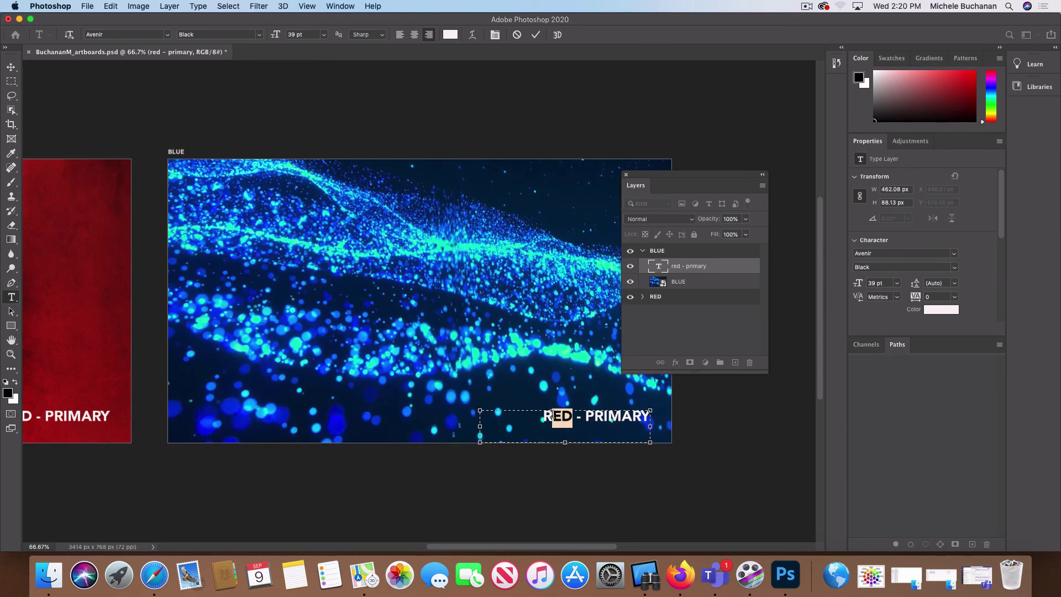
drag(565, 415, 538, 414)
text(BLUE)
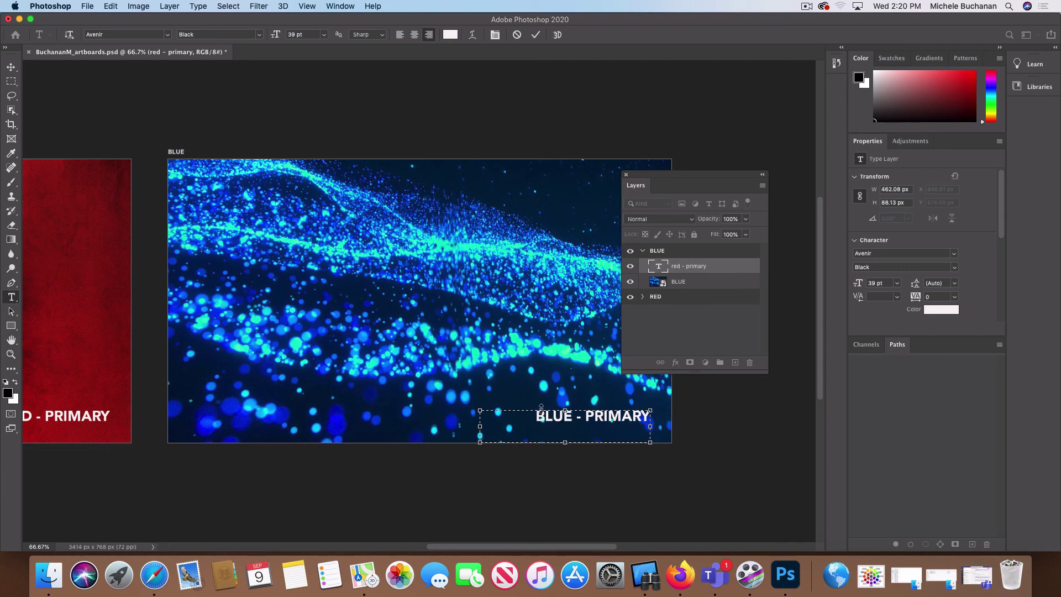
click(11, 67)
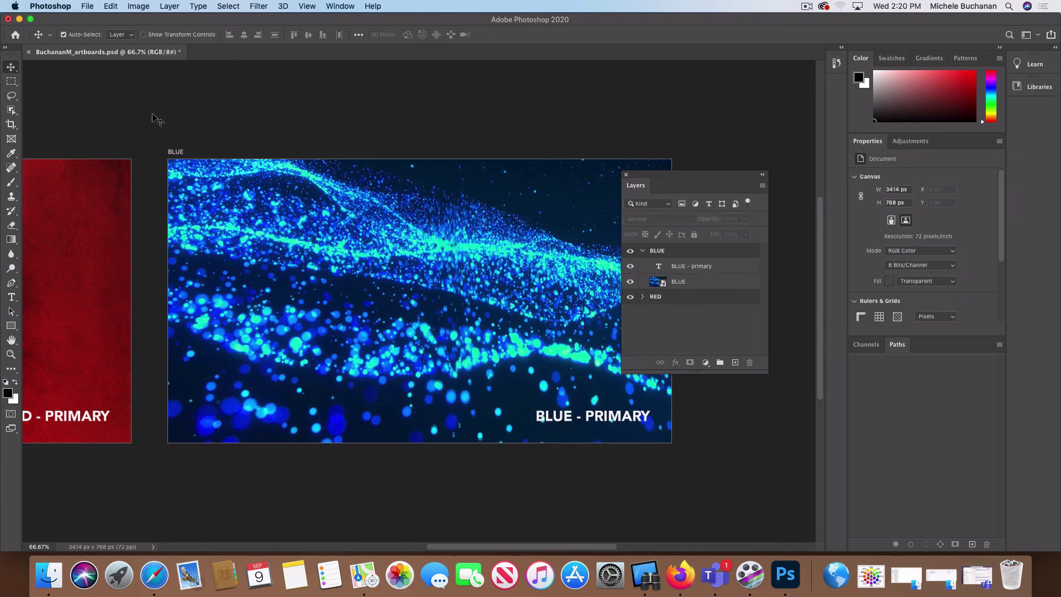
Save the changes to the artboards document.
key(super+s)
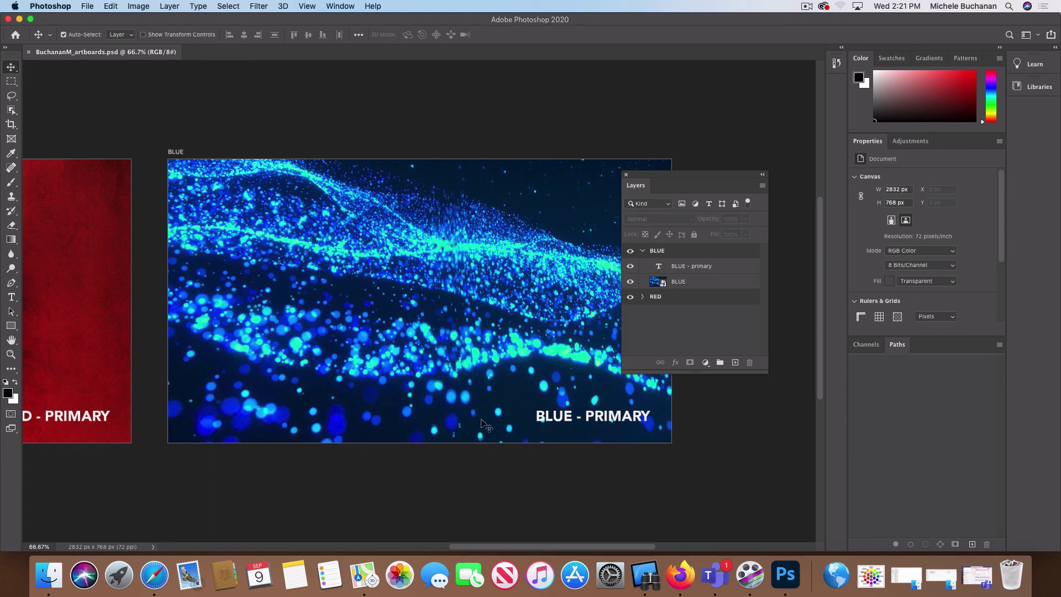
key(super+space)
alt+click(460, 389)
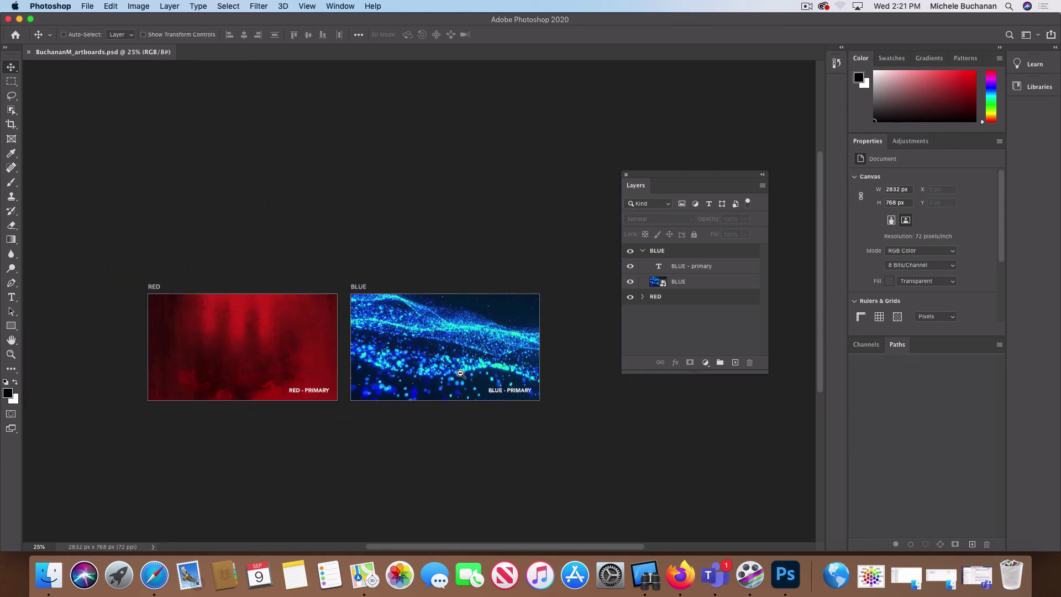
alt+click(461, 374)
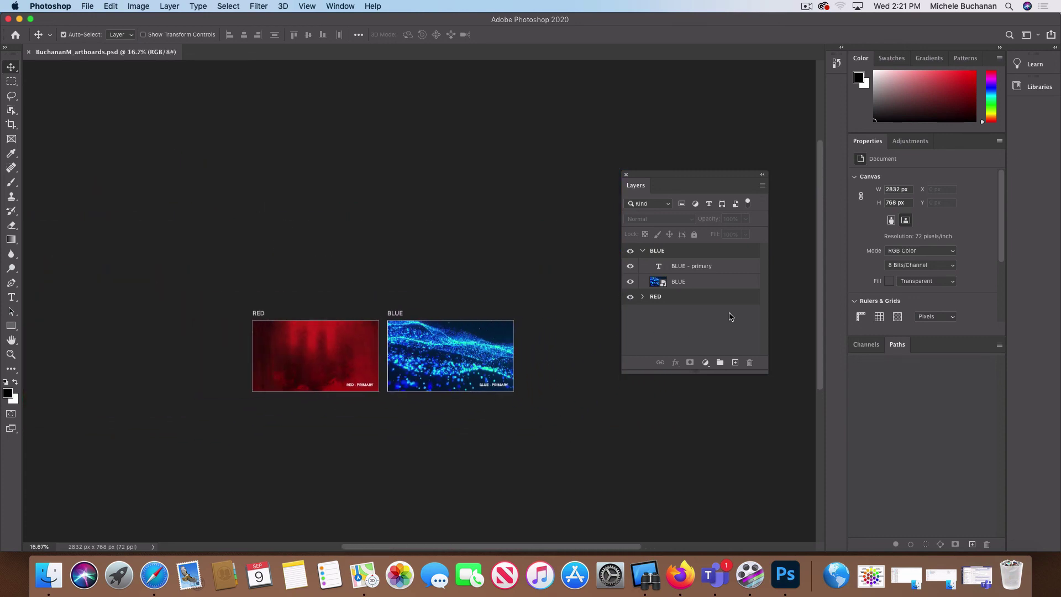